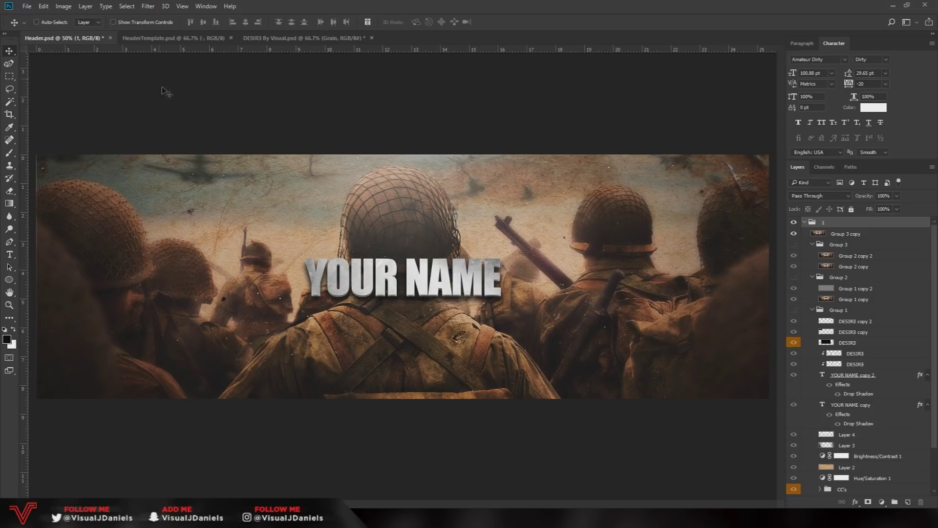
- Examine the preview images and description of the DESIRE Graphics Pack on its Sellfy page in the browser
left_click(300, 42)
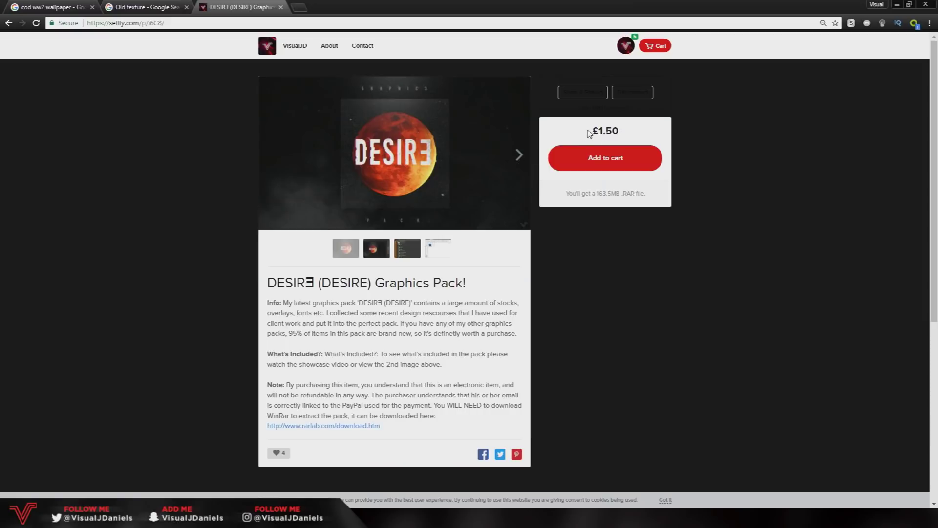
left_click_drag(589, 133, 624, 136)
left_click(409, 251)
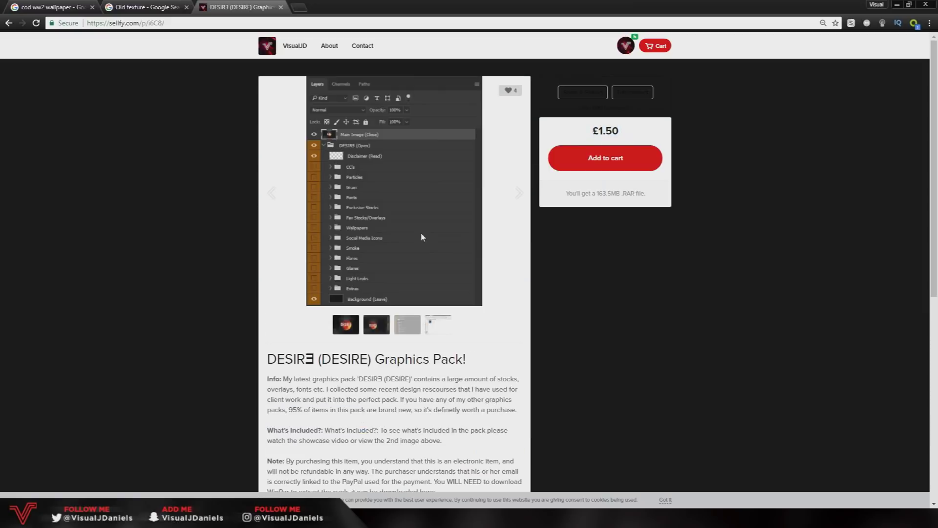
left_click(356, 326)
left_click(374, 247)
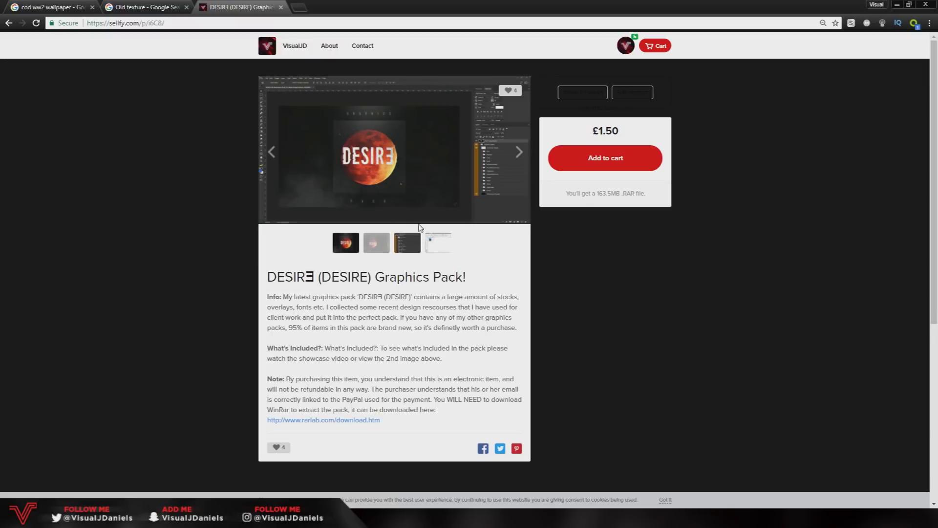
left_click(360, 253)
left_click(519, 154)
left_click(518, 155)
left_click(341, 327)
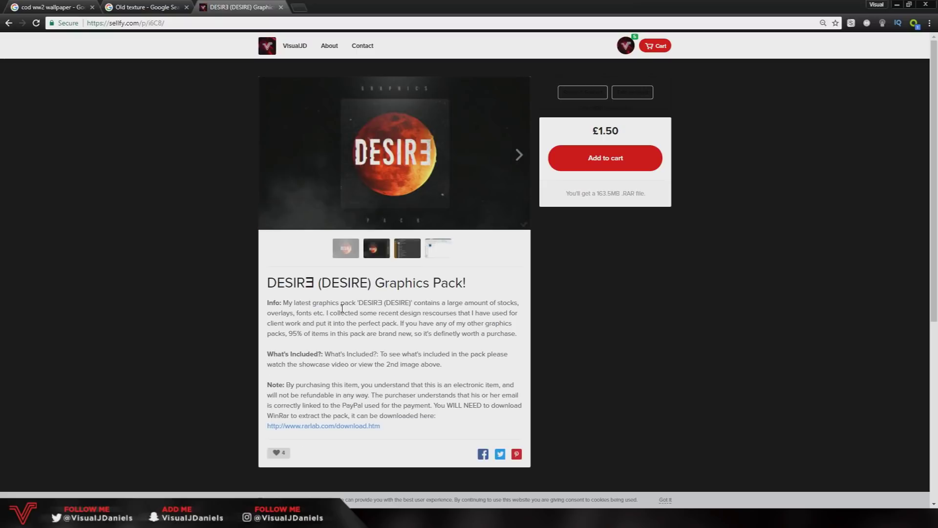
key("alt+Tab")
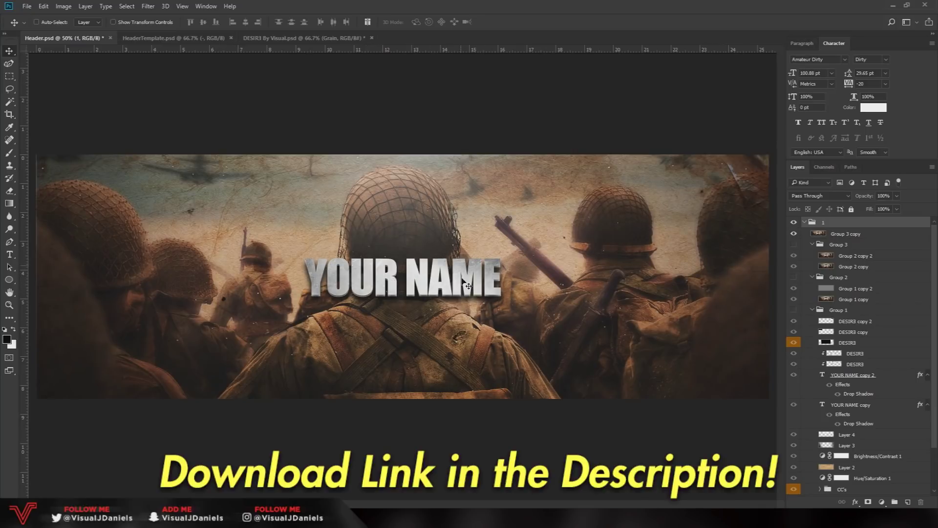
- Collapse layer group 1 in Header.psd and look over the DESIR3 By Visual.psd document
left_click(804, 223)
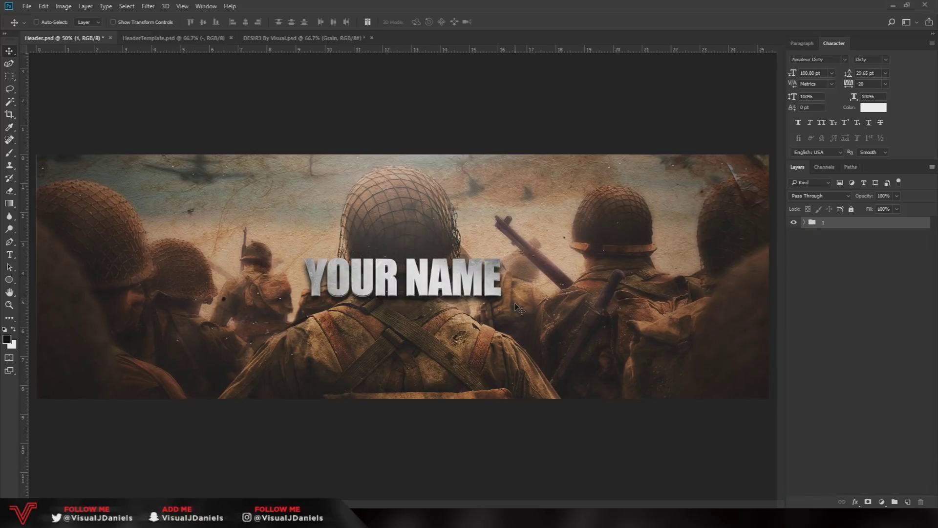
left_click(252, 40)
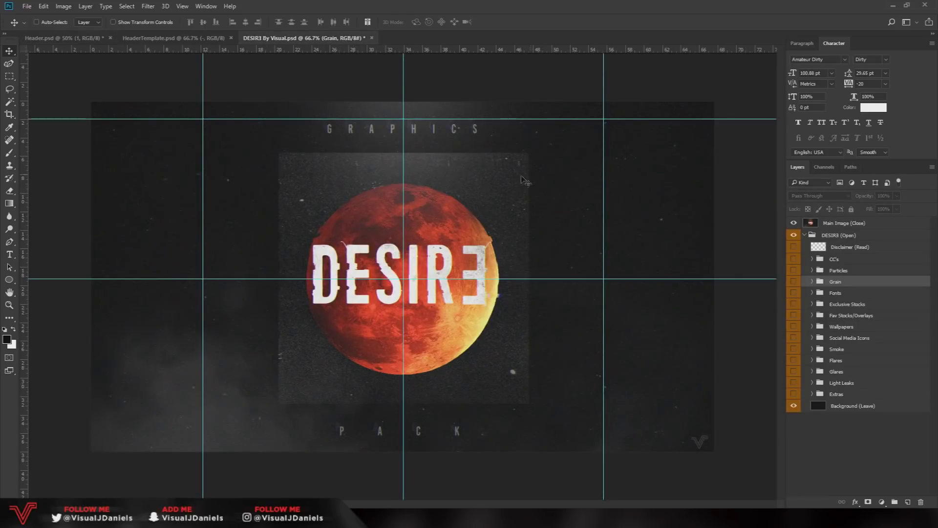
left_click(58, 38)
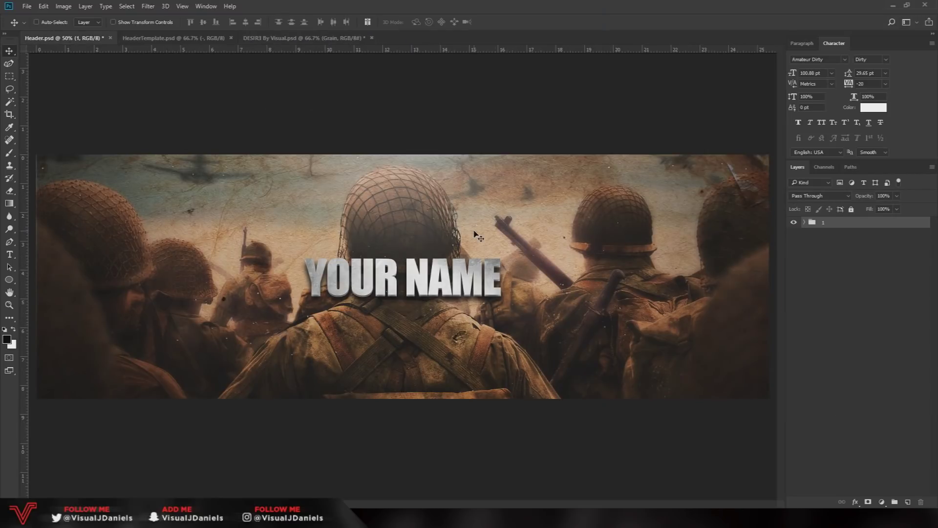
- Check the pixel dimensions and resolution of HeaderTemplate.psd with Image Size
left_click(211, 38)
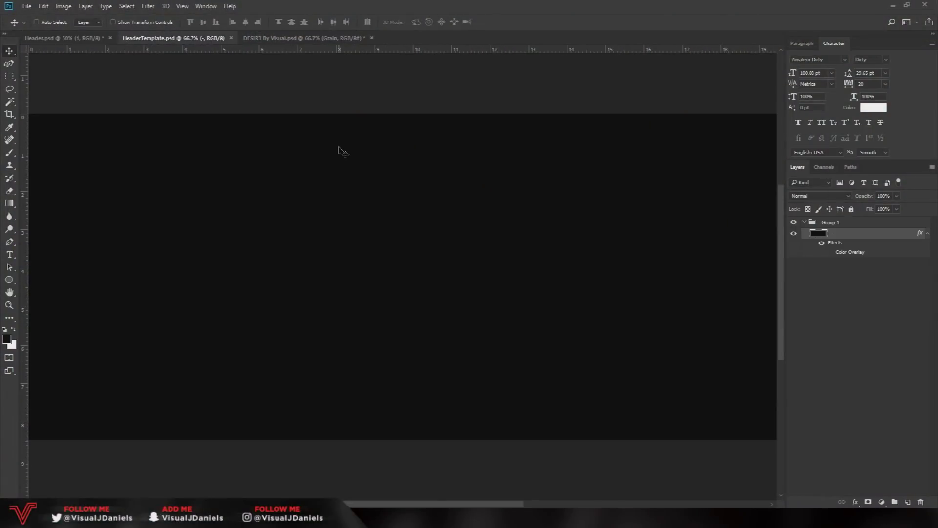
key("ctrl+minus")
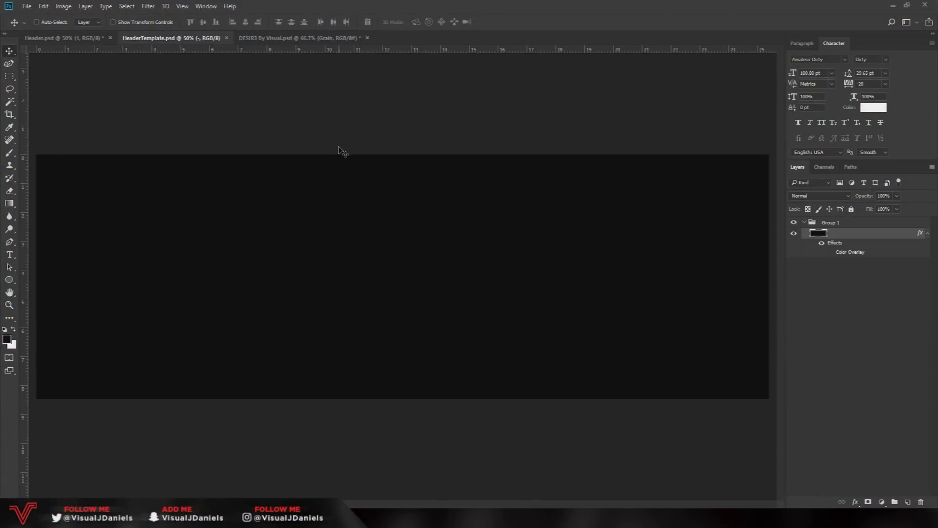
left_click(65, 6)
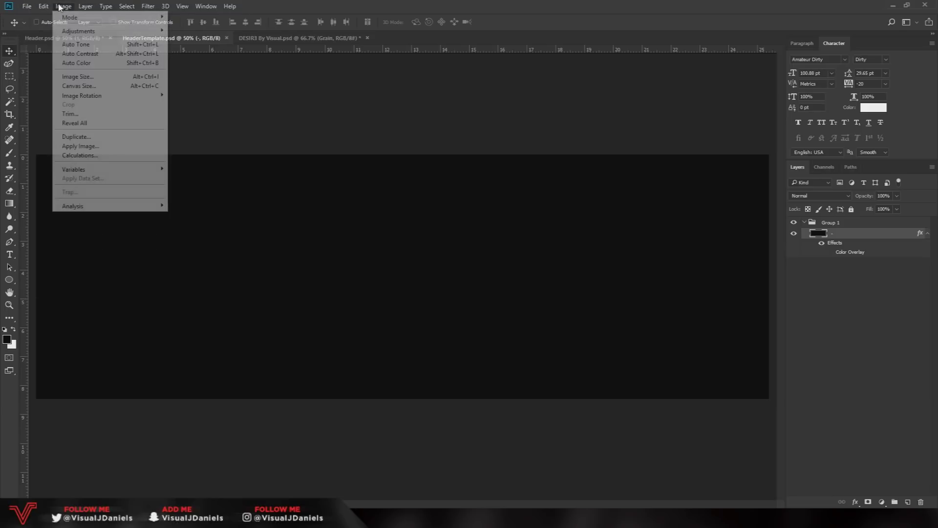
left_click(91, 76)
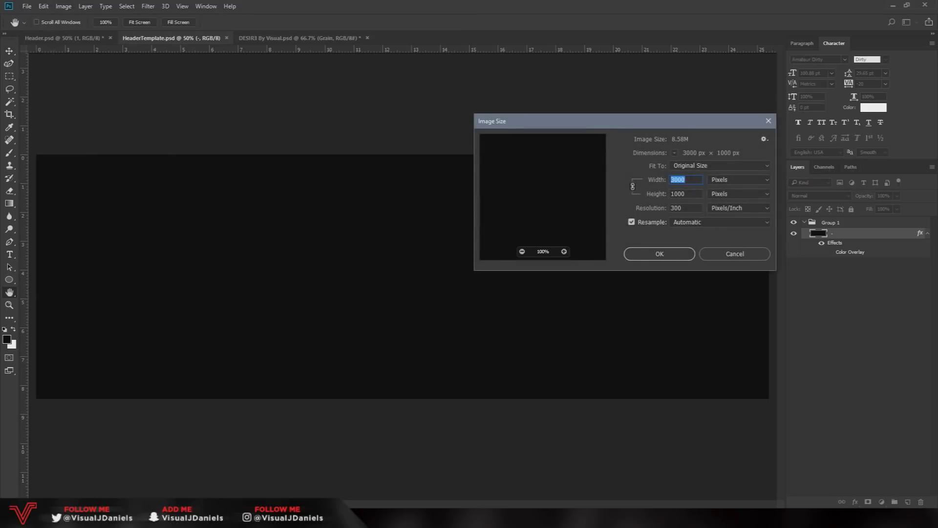
key("Tab")
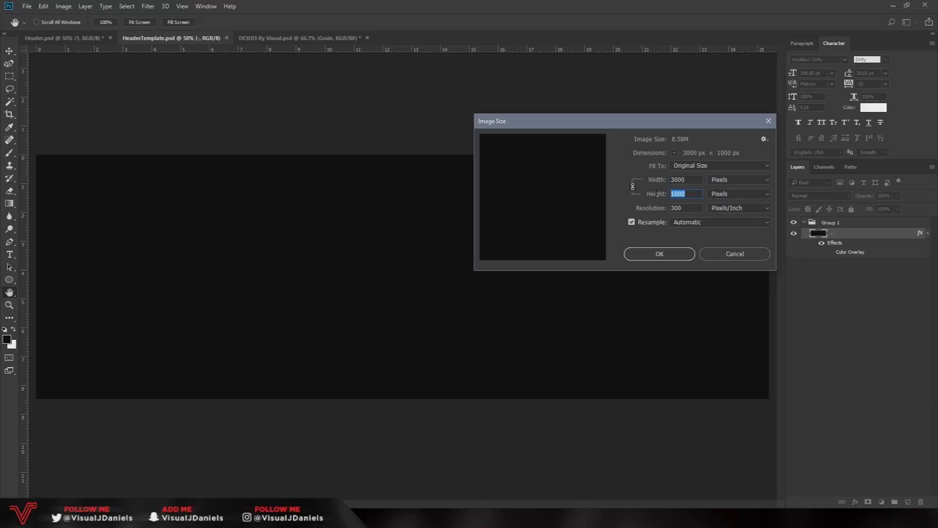
left_click_drag(578, 122, 413, 181)
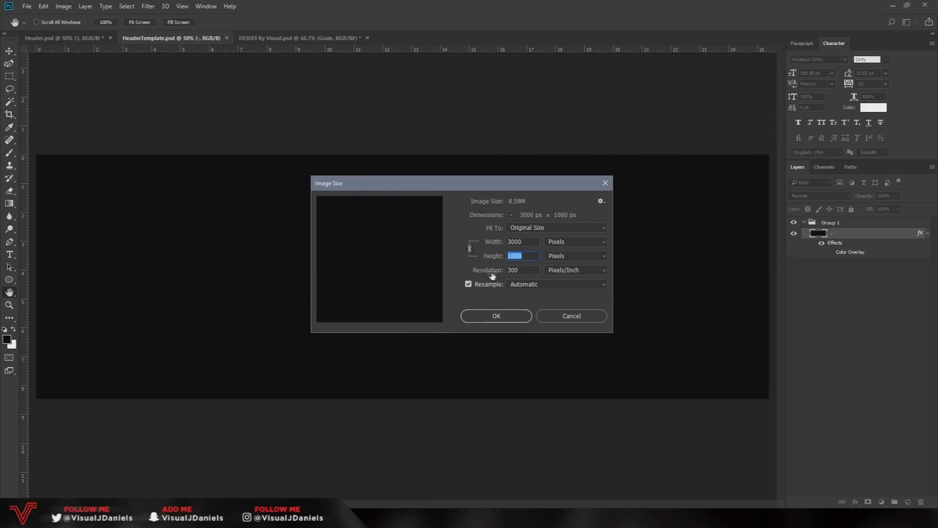
left_click(515, 318)
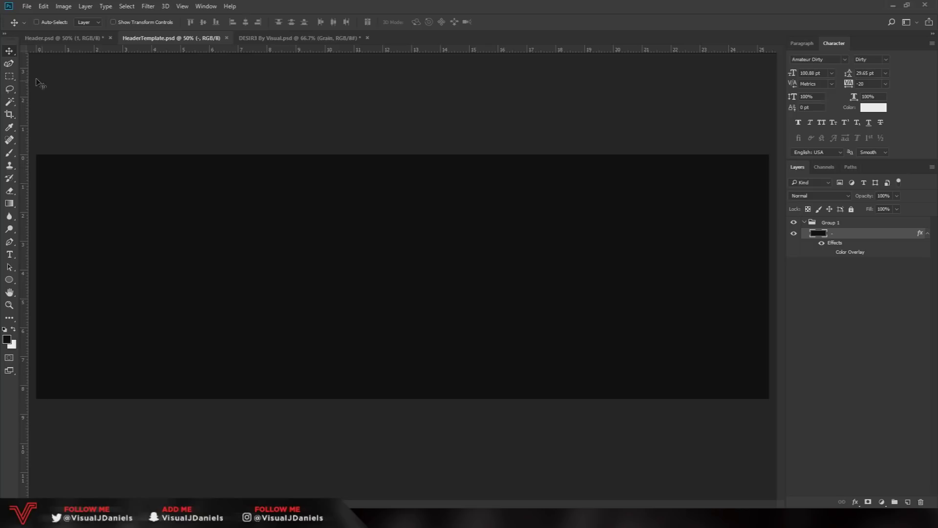
- Apply a near-black Color Overlay to the template's background layer, in Normal blend mode at 100% opacity
double_click(832, 232)
left_click(321, 228)
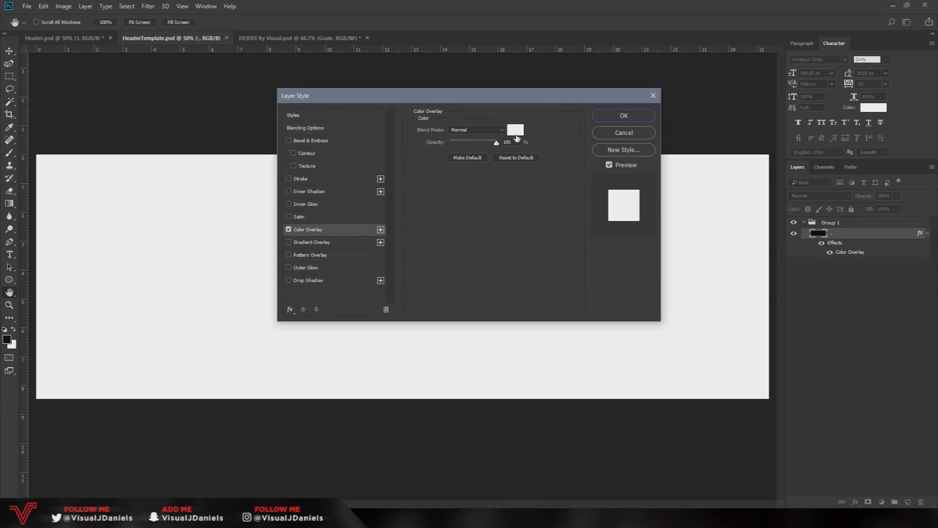
left_click(516, 129)
left_click(891, 270)
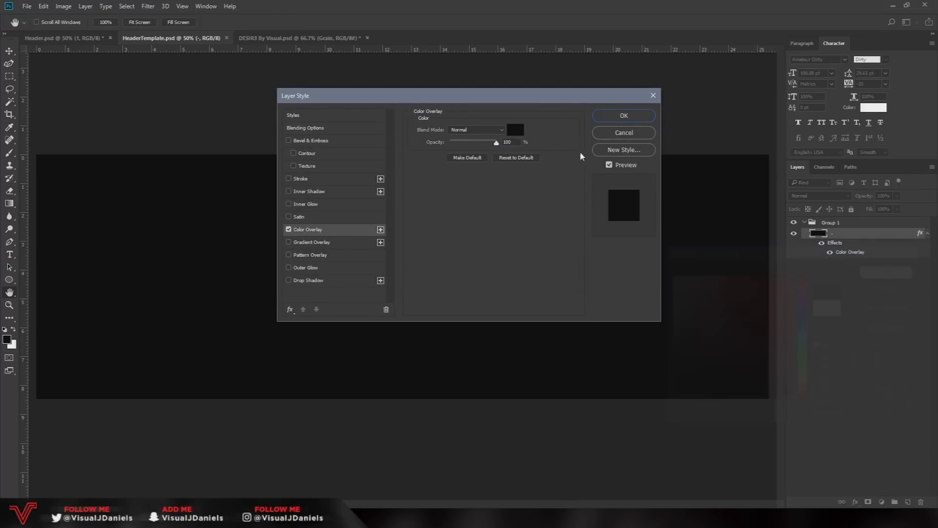
left_click(624, 116)
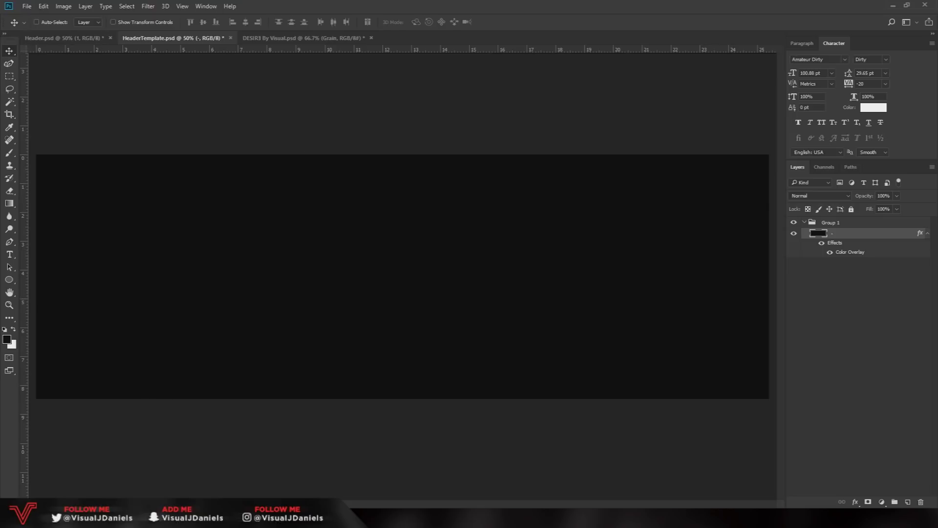
- Switch to Chrome and preview the cod ww2 wallpaper results, selecting the 3452 × 1546 image of soldiers seen from behind
key("alt+Tab")
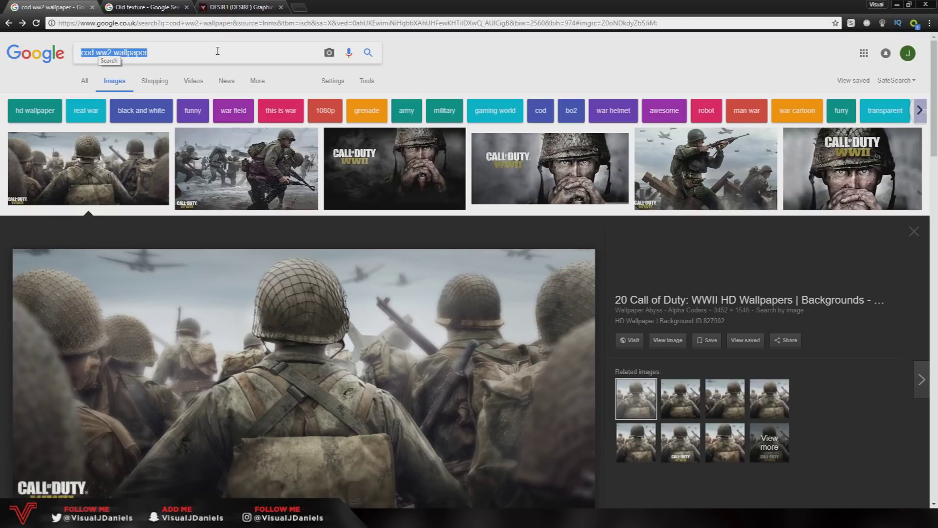
left_click(252, 171)
left_click(684, 100)
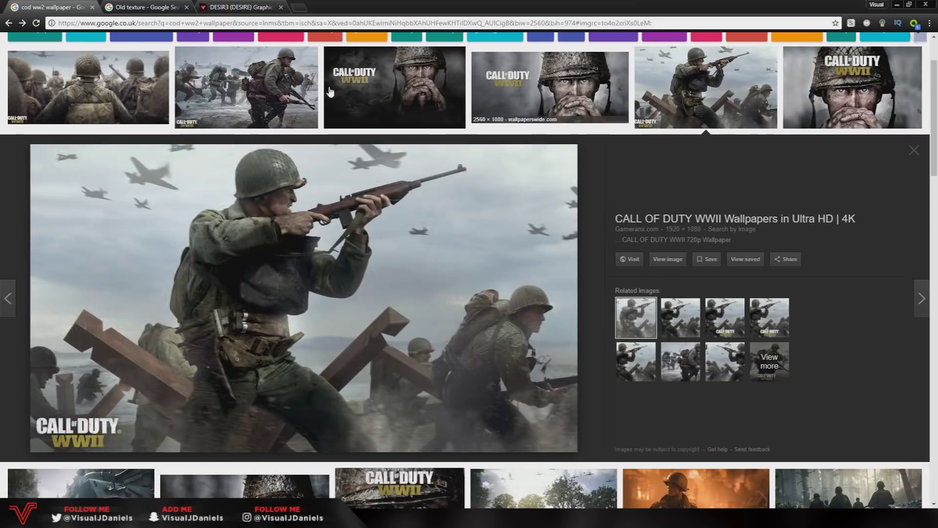
left_click(136, 86)
left_click(239, 122)
left_click(147, 115)
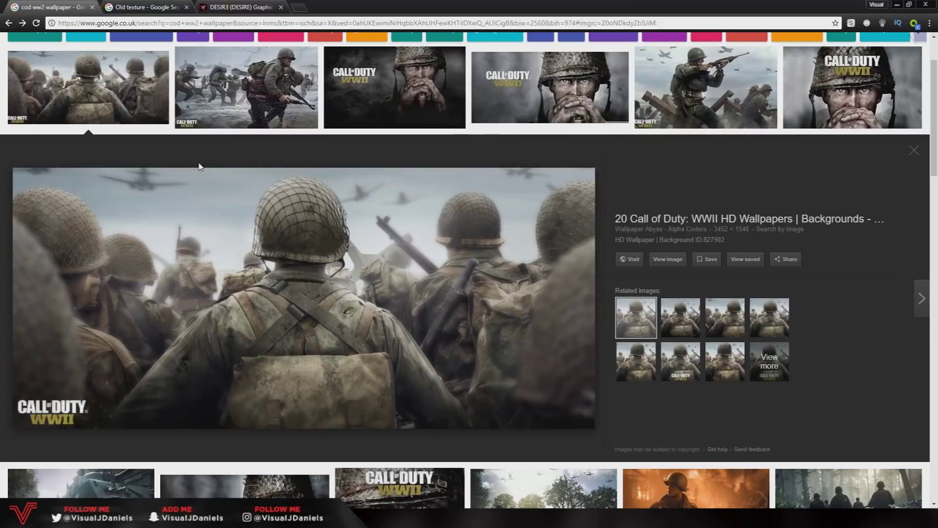
- Copy the previewed soldiers wallpaper and paste it into HeaderTemplate.psd in Photoshop as a new layer
scroll(268, 236, "down", 6)
scroll(332, 299, "up", 5)
scroll(332, 299, "up", 3)
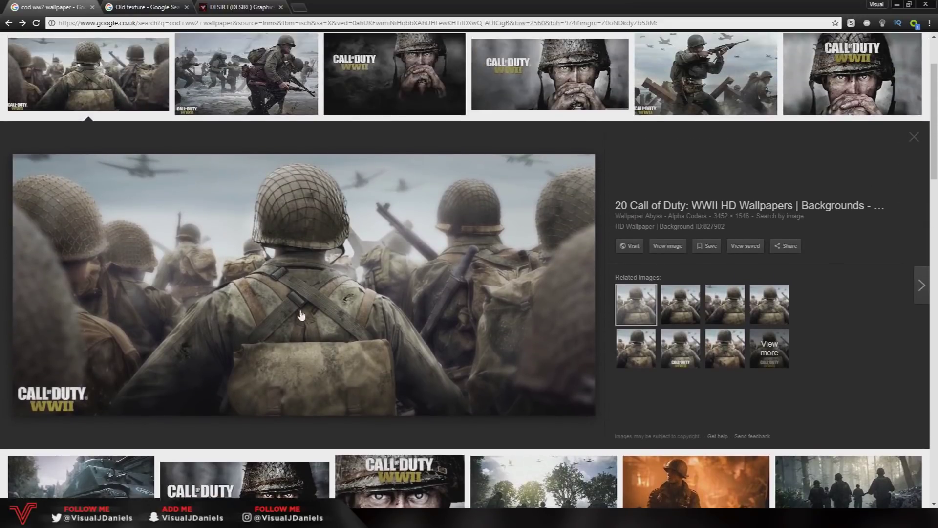
scroll(251, 244, "down", 3)
right_click(251, 230)
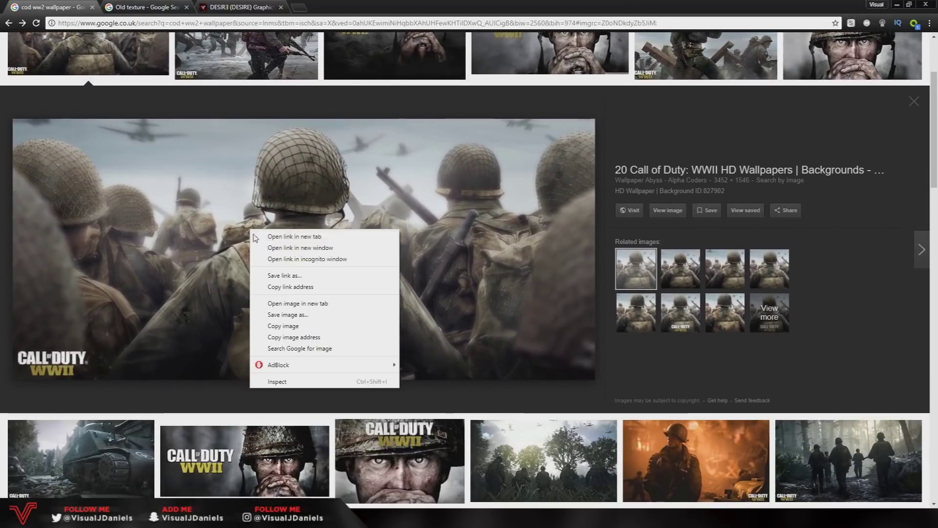
left_click(293, 326)
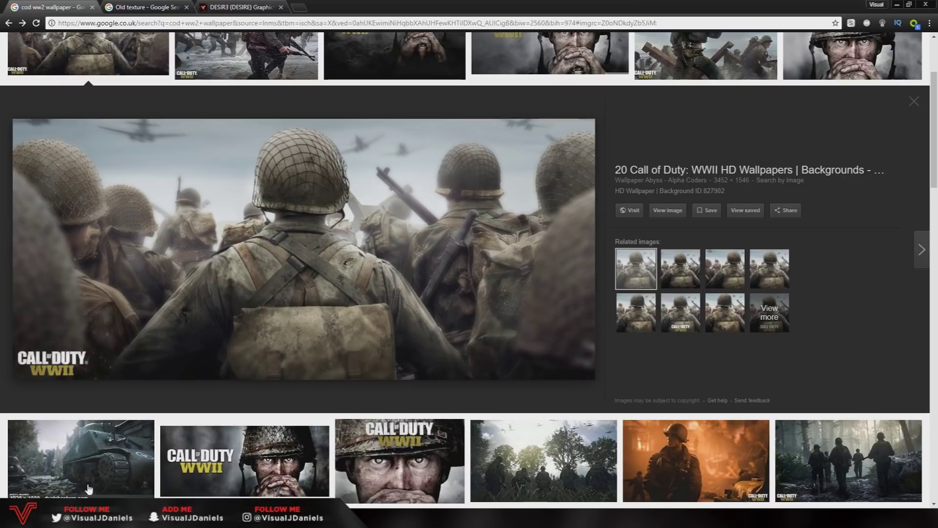
key("alt+Tab")
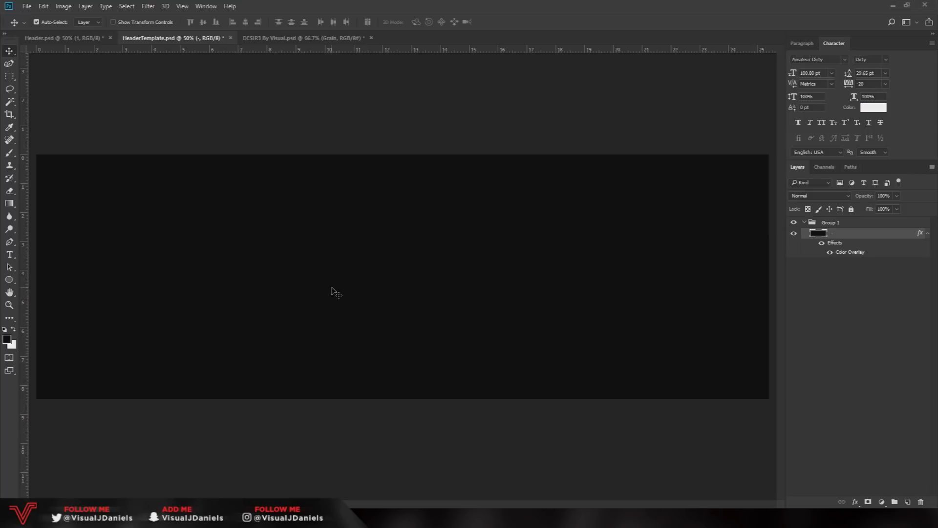
key("ctrl+v")
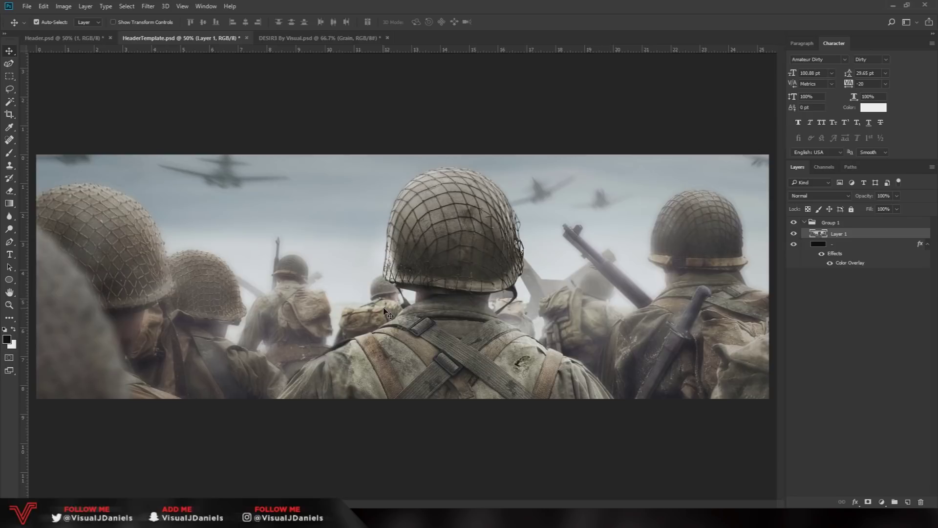
- Scale the pasted wallpaper down proportionally to about 87.43% so it fits the header's width
key("ctrl+minus")
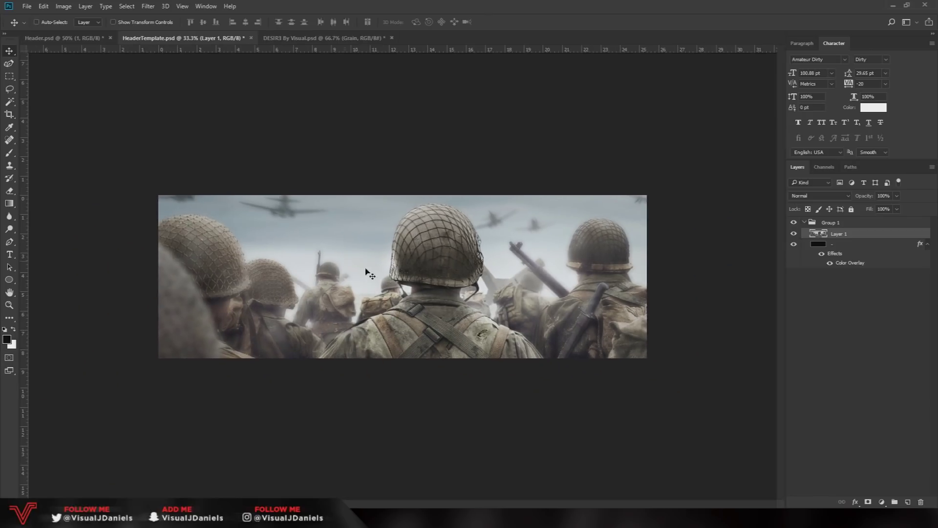
key("ctrl")
key("ctrl+t")
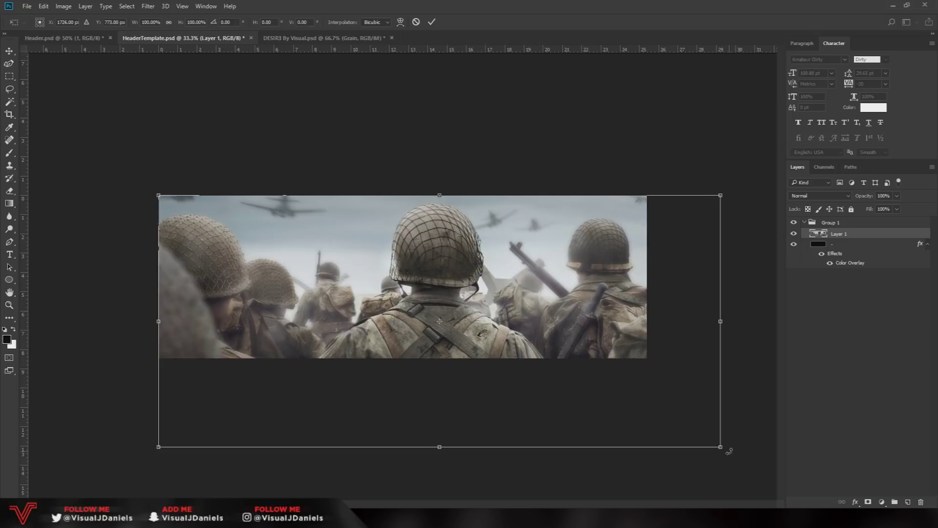
left_click_drag(723, 447, 657, 379)
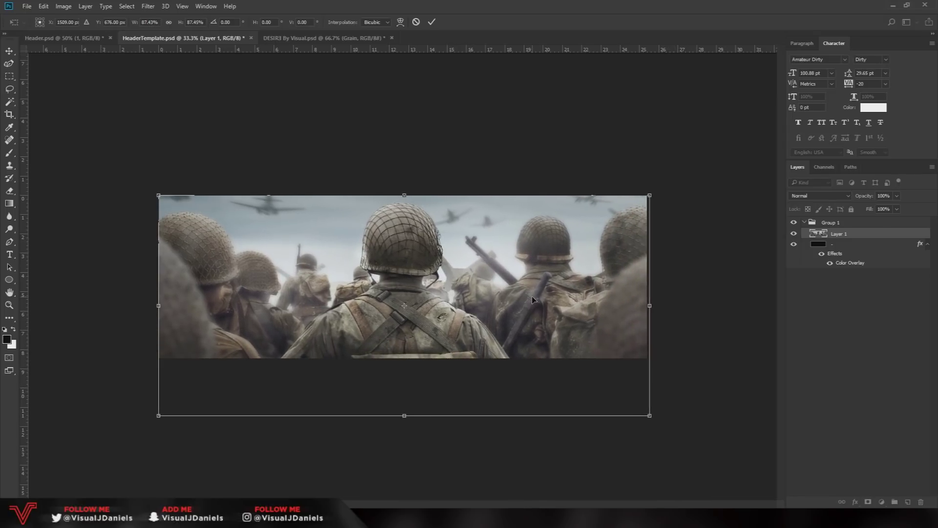
key("Return")
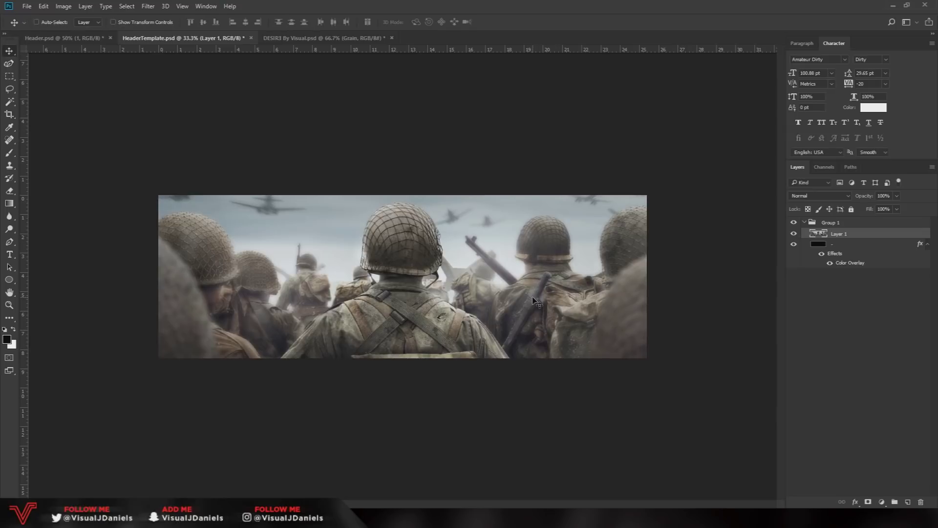
key("ctrl+plus")
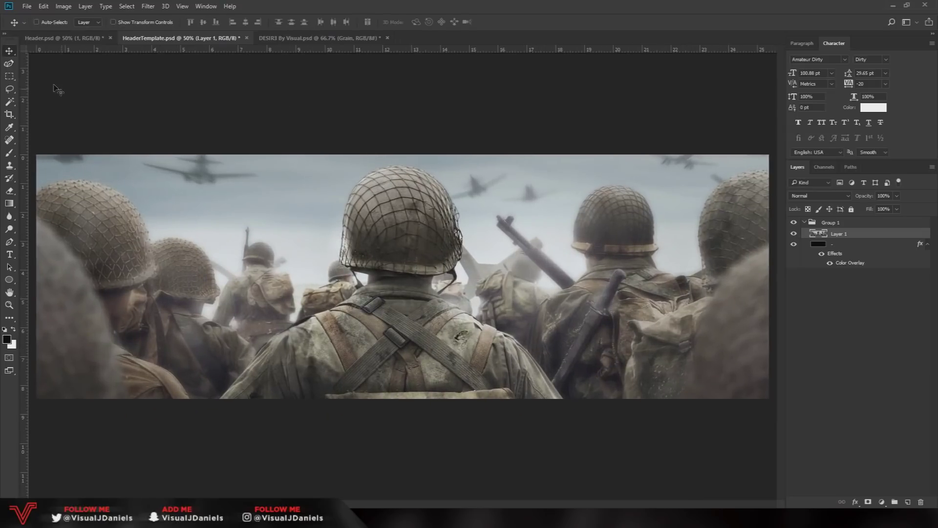
- In DESIR3 By Visual.psd, hide the Main Image (Close) layer and show the CC's group
left_click(10, 77)
left_click(7, 51)
left_click(296, 39)
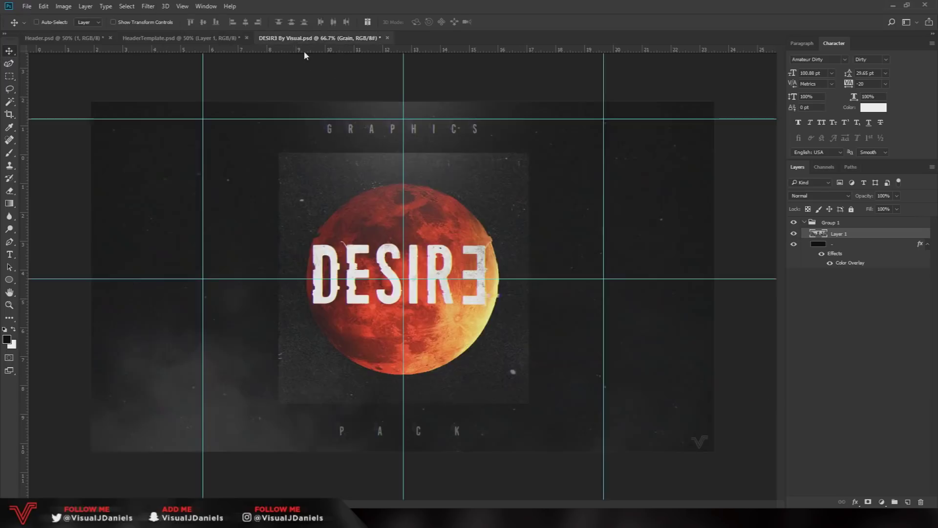
left_click(793, 223)
left_click(793, 259)
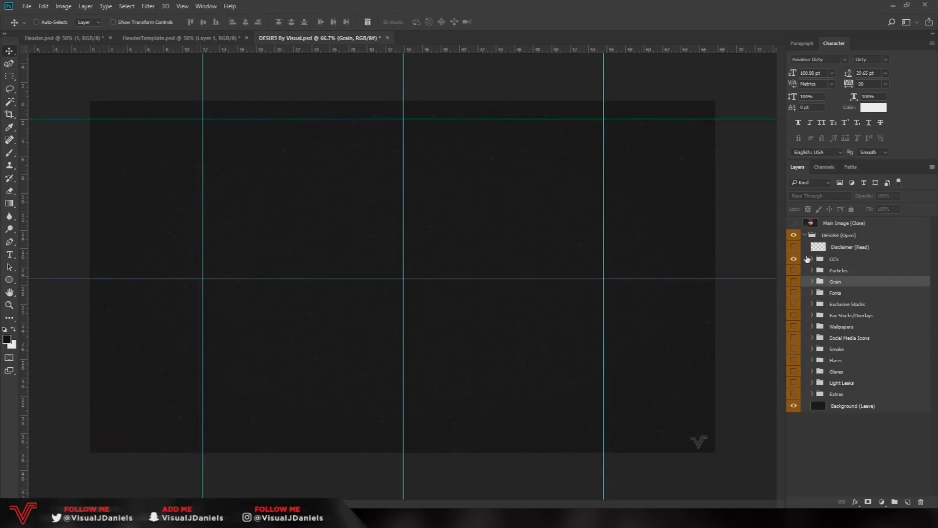
left_click(208, 38)
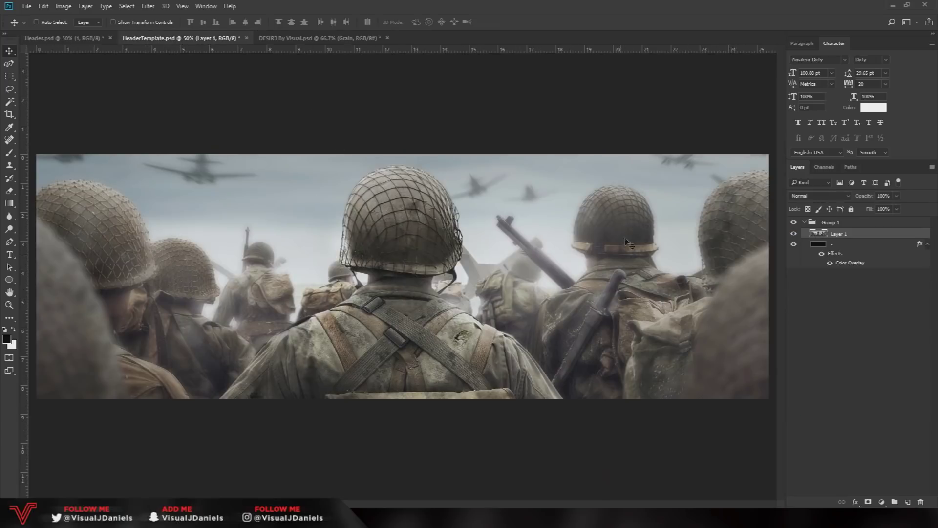
left_click(348, 39)
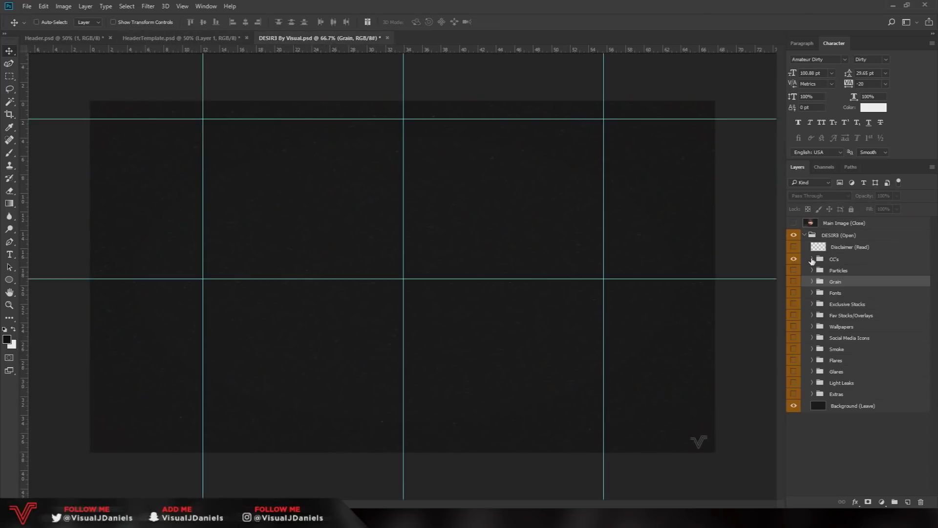
- Copy the CC's group from DESIR3 By Visual.psd into HeaderTemplate.psd, above the soldiers wallpaper
left_click(812, 259)
left_click(837, 260)
left_click_drag(475, 177, 569, 251)
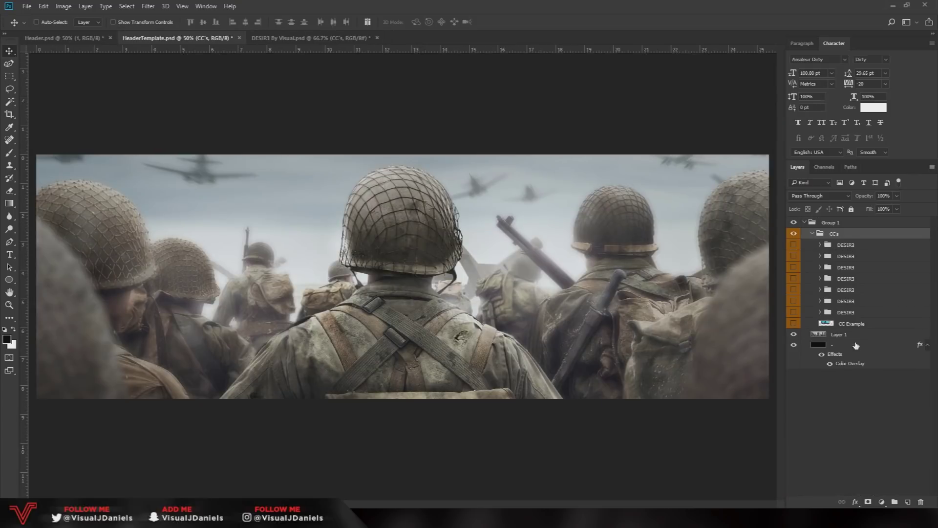
- Show the first DESIR3 color correction in the CC's group and set its opacity to 59%
left_click(802, 245)
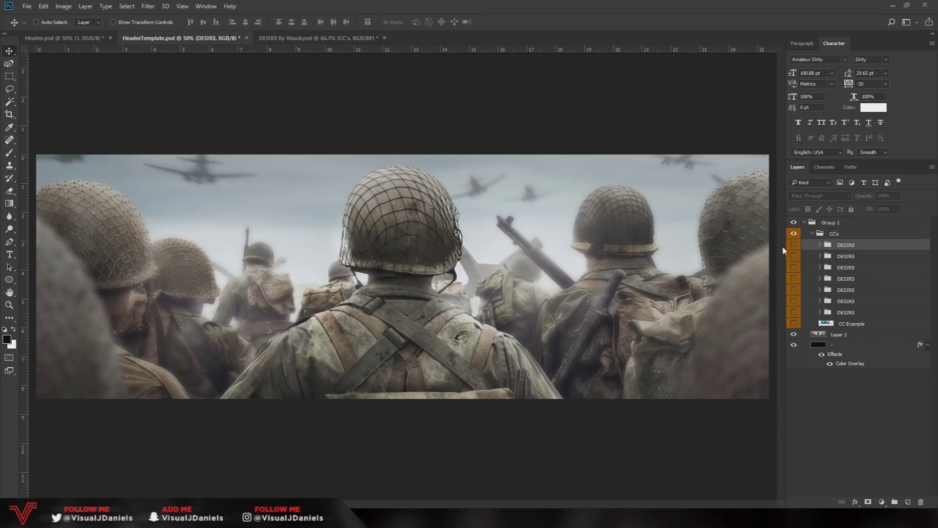
left_click(794, 245)
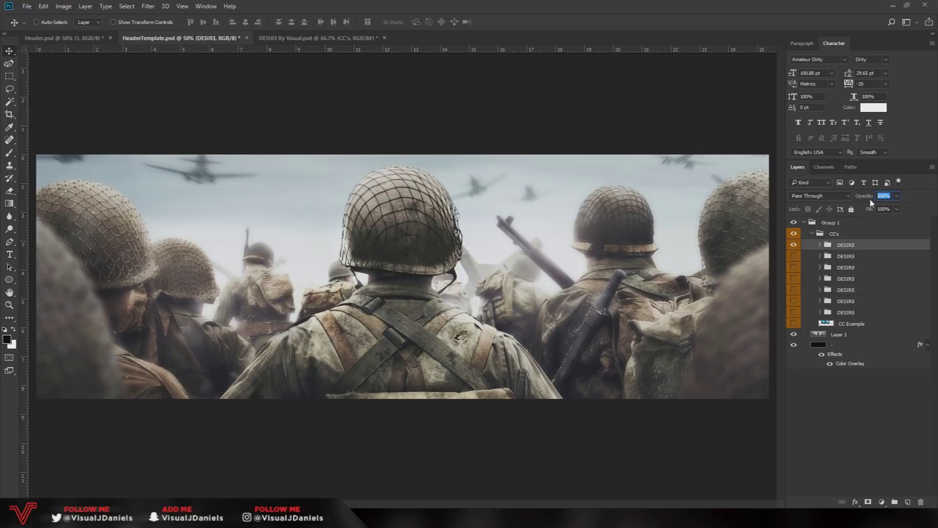
type("59")
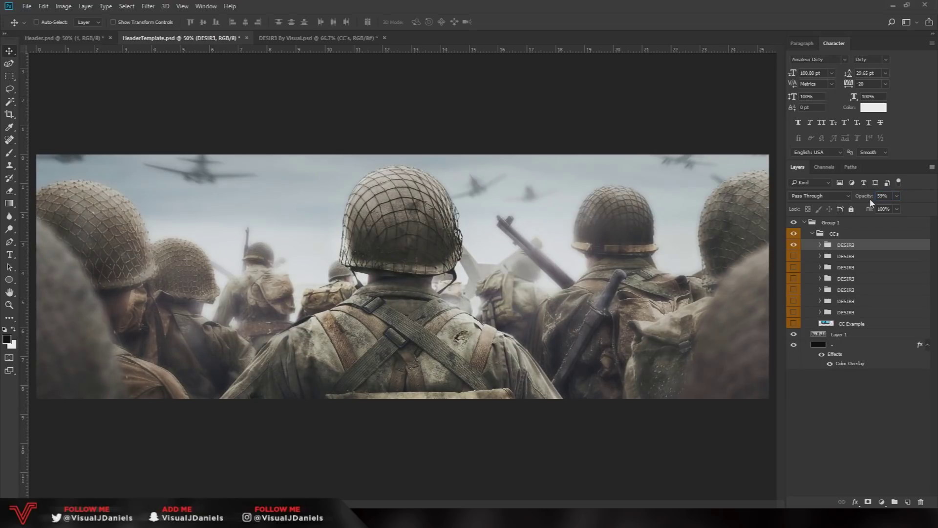
- Show the sixth DESIR3 color correction in the CC's group and set its opacity to 70%
left_click(821, 299)
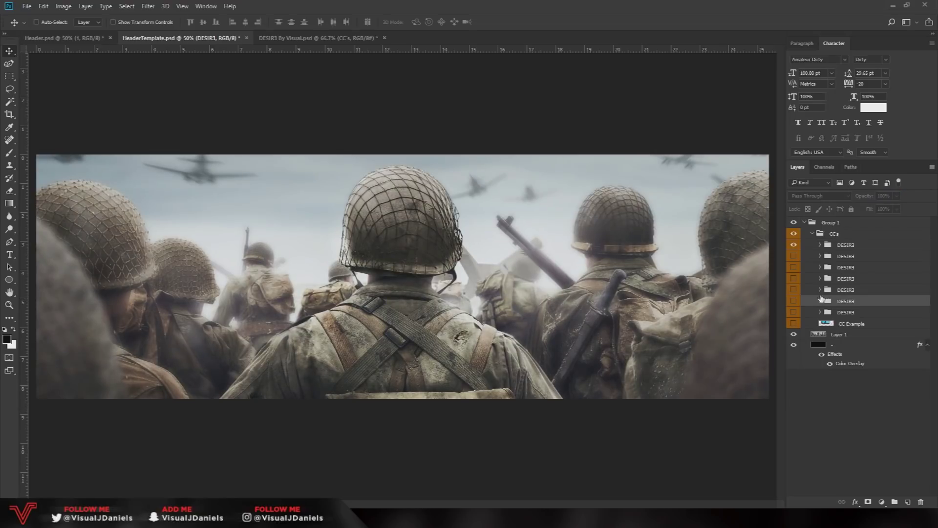
left_click(794, 301)
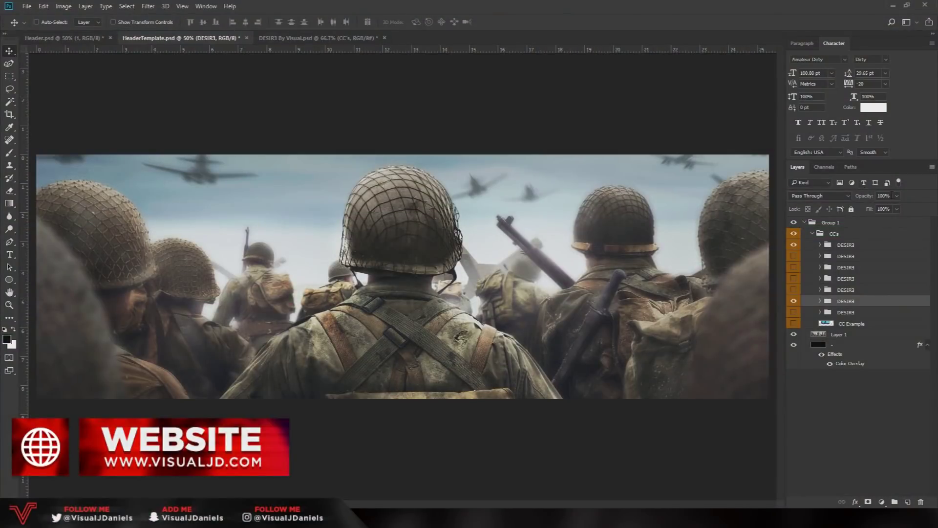
left_click(858, 197)
type("70")
key("Return")
- Show the seventh DESIR3 color correction, set its opacity to 70%, and collapse the CC's group
left_click(793, 312)
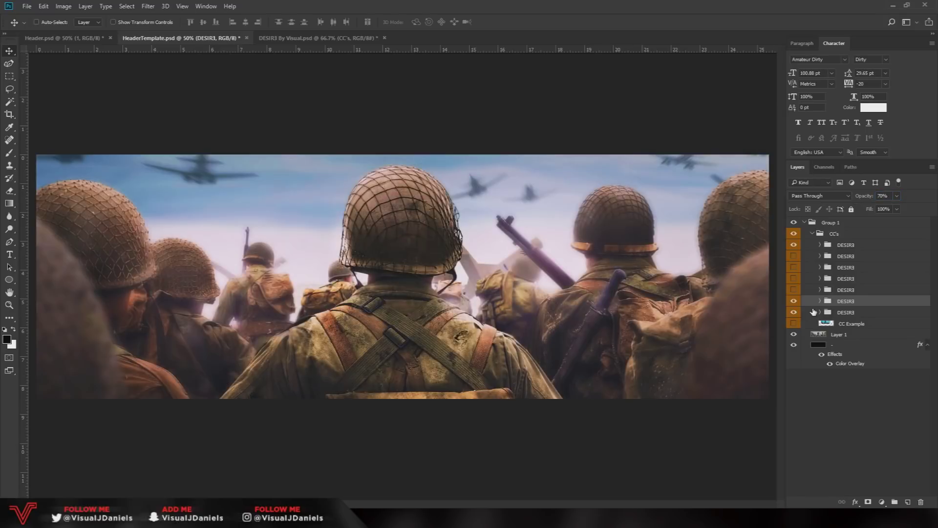
left_click(831, 312)
left_click(891, 197)
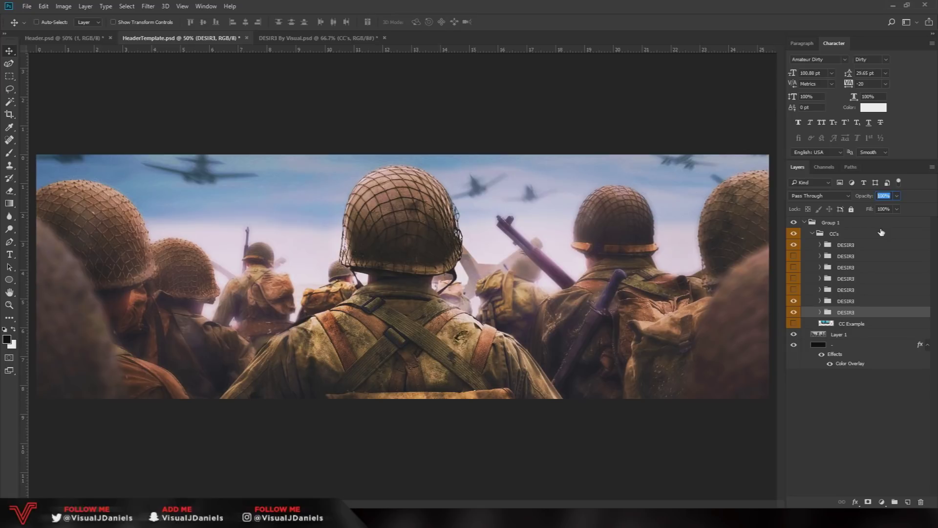
type("70")
left_click(881, 233)
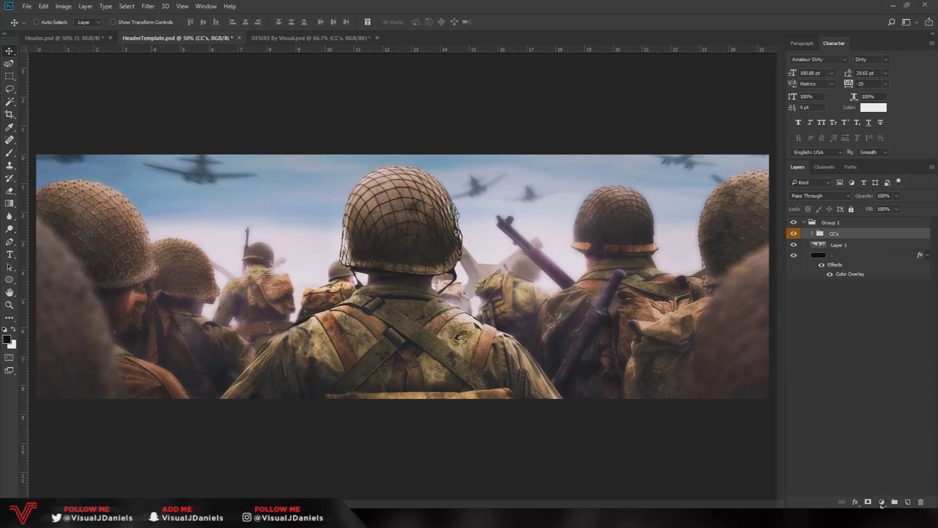
- Add a Hue/Saturation adjustment layer above the CC's group and lower its saturation to -20
left_click(882, 503)
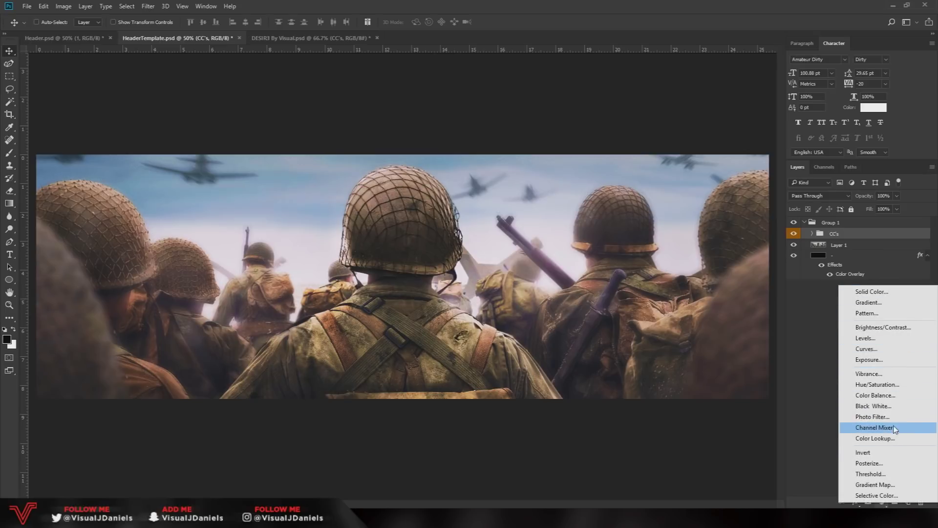
left_click(875, 386)
left_click_drag(812, 342, 556, 190)
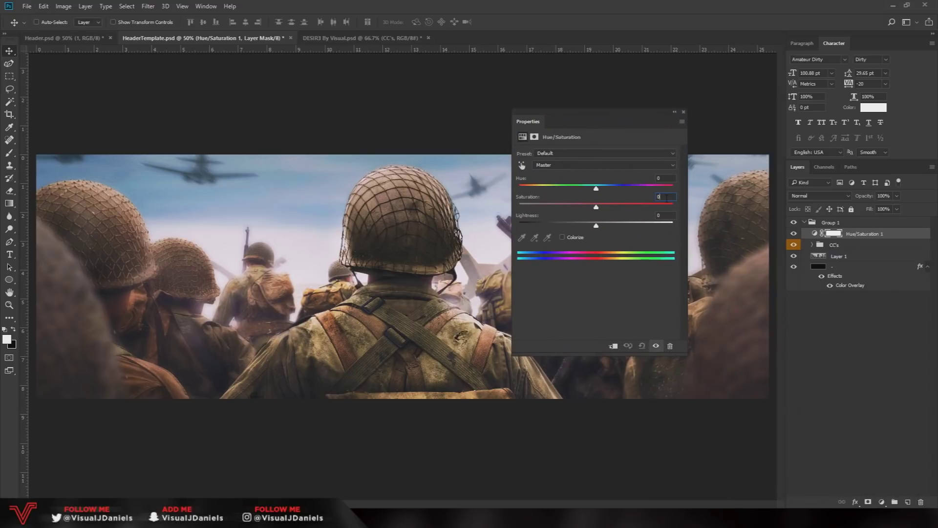
type("-20")
type("2")
left_click(683, 113)
- Switch to Chrome and copy the 3000 × 2000 Old Grunge Paper Texture image from the Old texture results
key("alt+Tab")
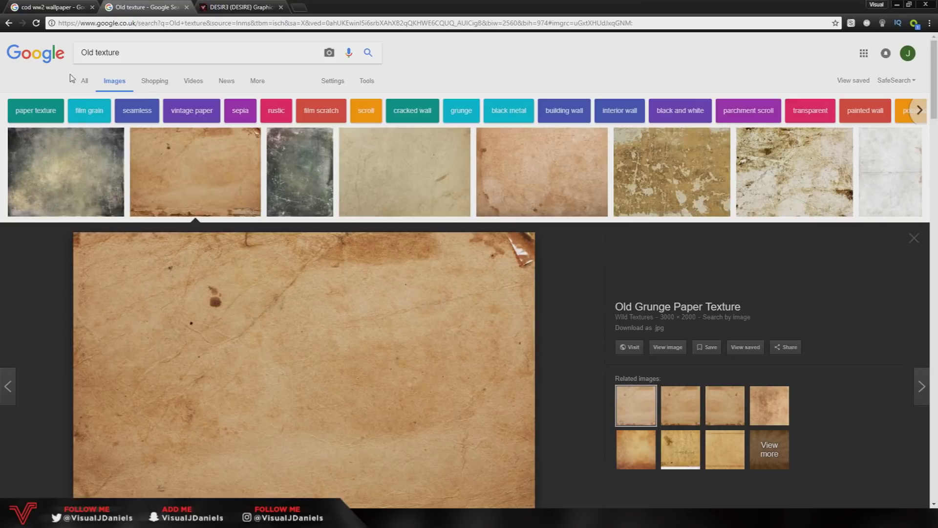
left_click_drag(119, 52, 80, 54)
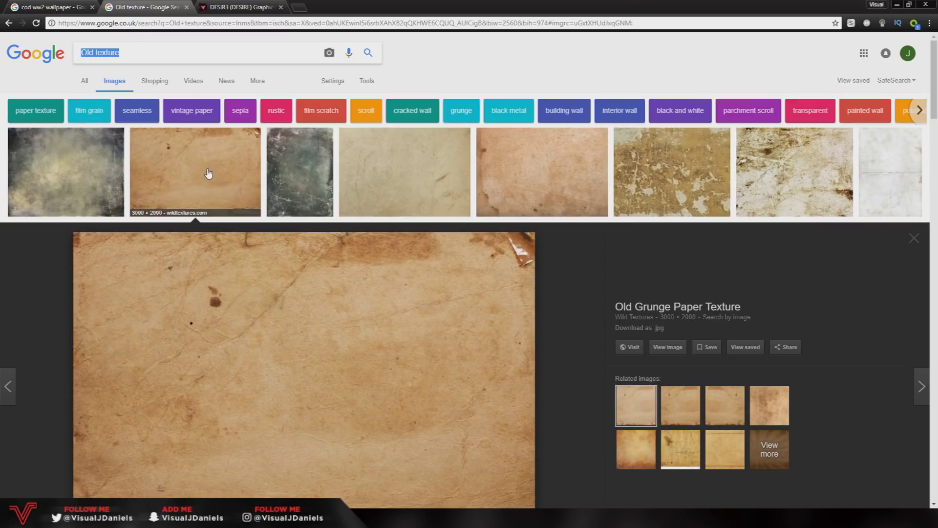
scroll(239, 233, "down", 3)
scroll(238, 233, "down", 1)
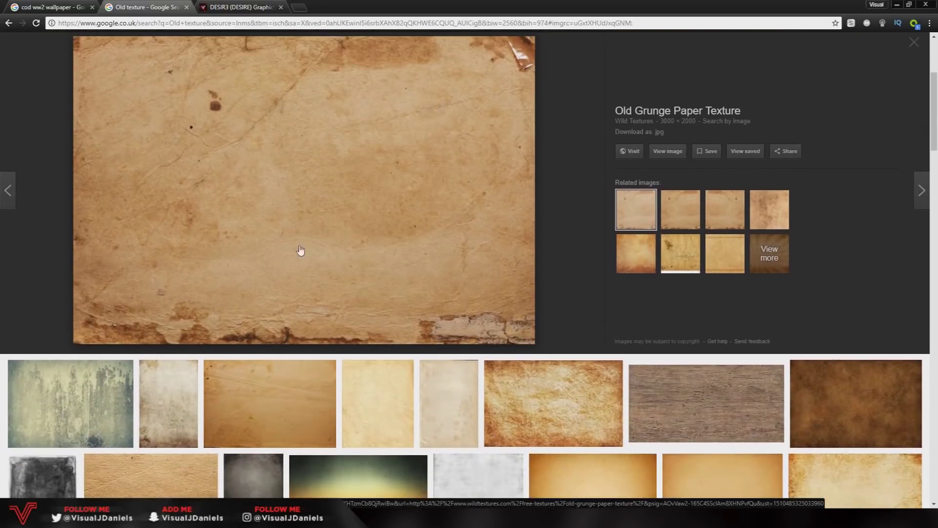
right_click(260, 204)
left_click(307, 300)
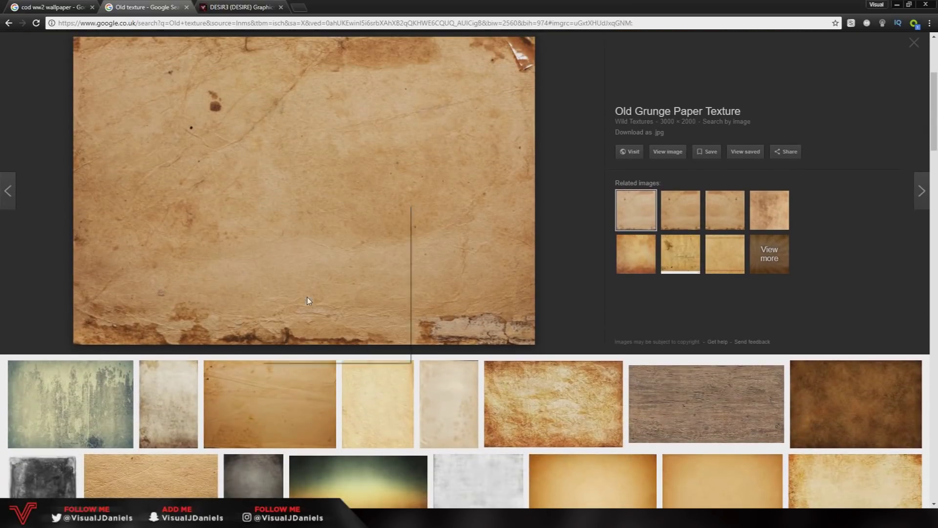
- Paste the paper texture into HeaderTemplate.psd in Photoshop as a new layer and fit it over the header
key("alt+Tab")
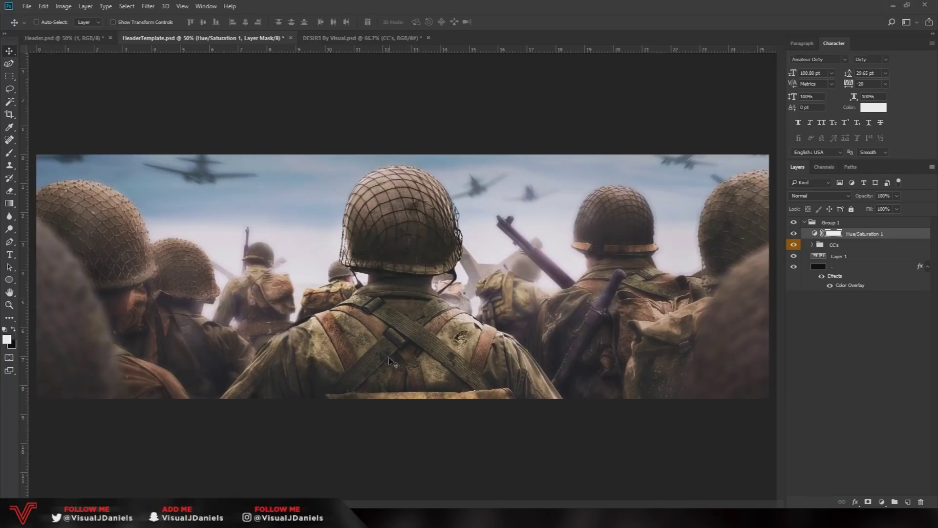
key("ctrl+v")
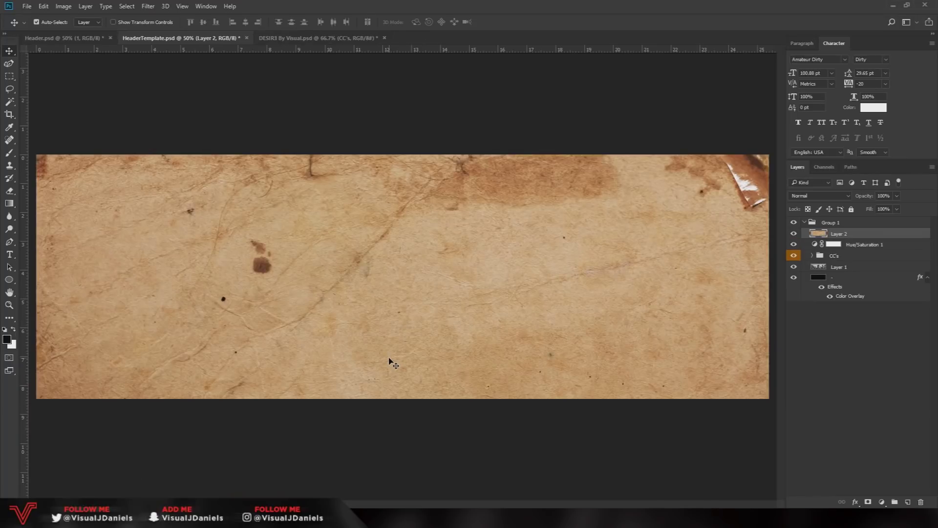
key("ctrl+minus")
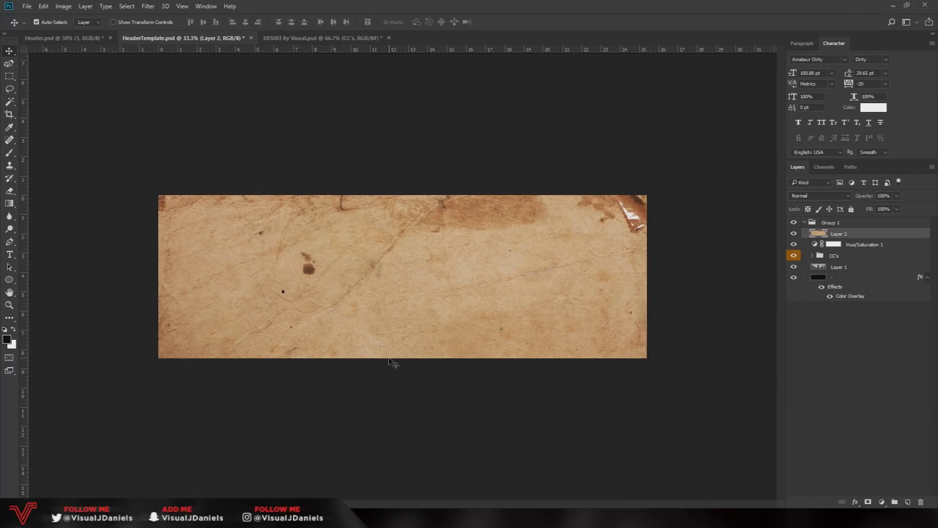
key("ctrl+t")
key("Return")
- Set the paper texture layer's blend mode to Multiply and its opacity to 95%, comparing the header with and without it
left_click(813, 196)
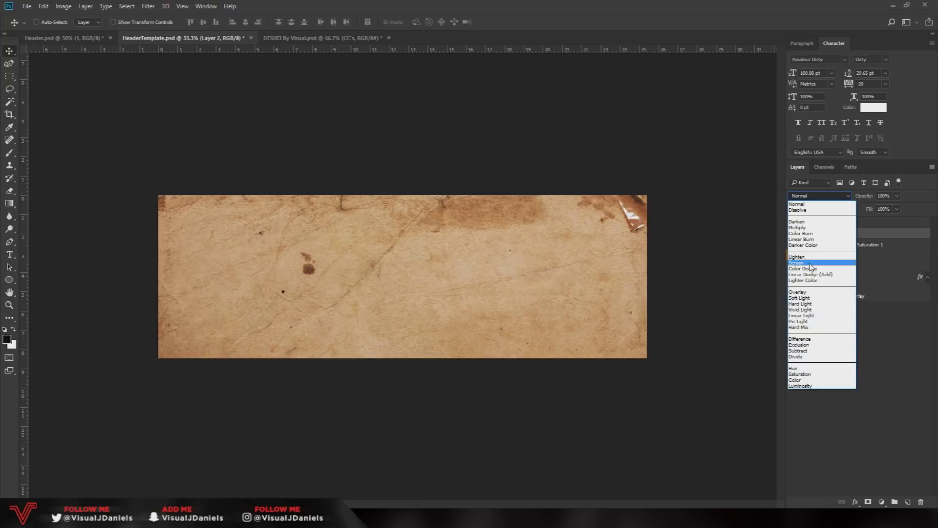
left_click(807, 228)
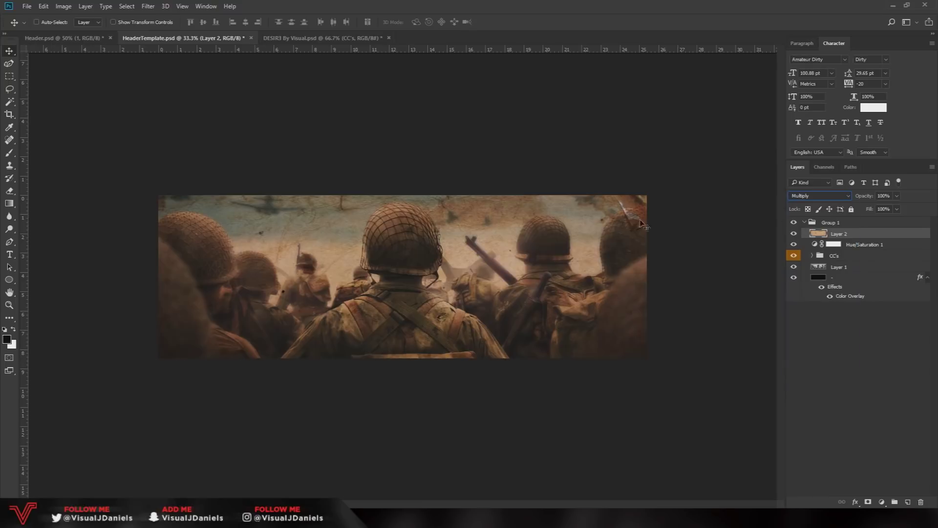
key("ctrl+plus")
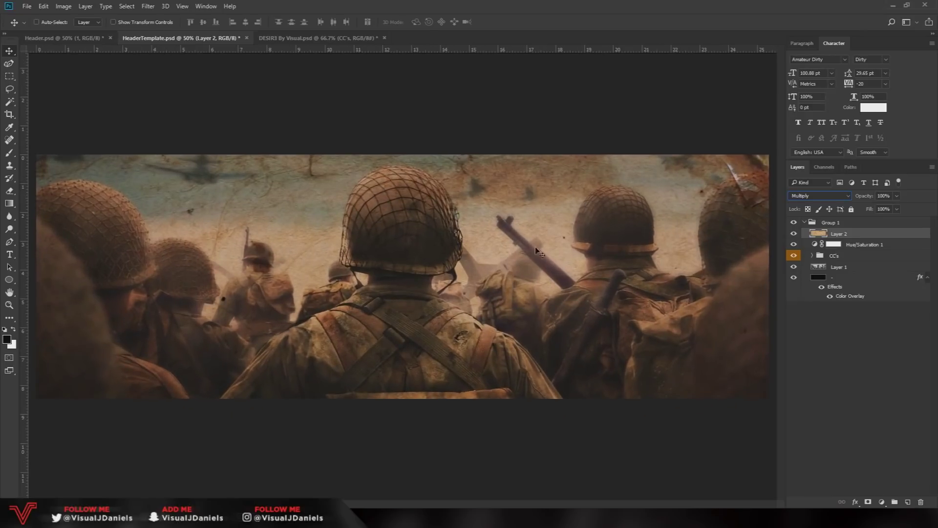
left_click(794, 233)
left_click(794, 233)
left_click(895, 195)
left_click(889, 195)
type("95")
- Add a Brightness/Contrast adjustment layer above the texture with contrast about 21, and compare the header with and without it
left_click(882, 503)
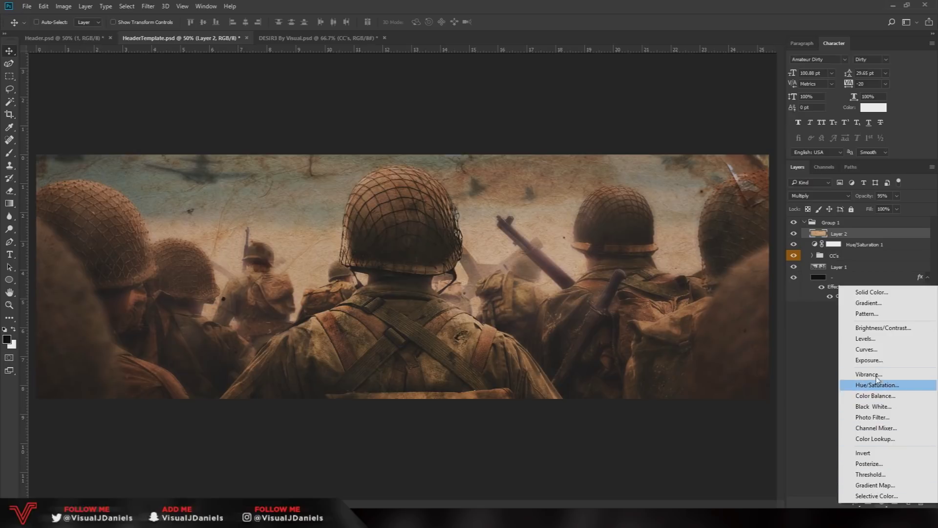
left_click(882, 328)
left_click_drag(600, 236, 611, 238)
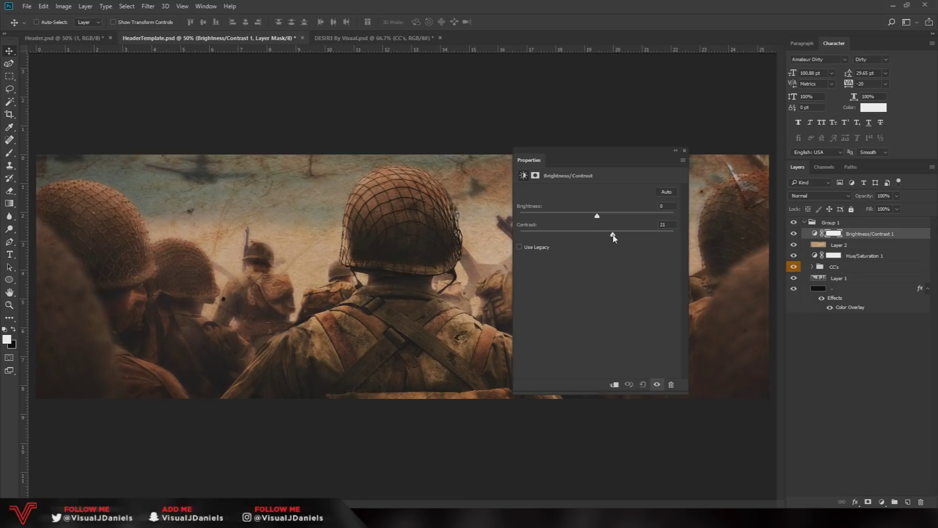
left_click(794, 234)
left_click(794, 234)
left_click(793, 234)
left_click(794, 234)
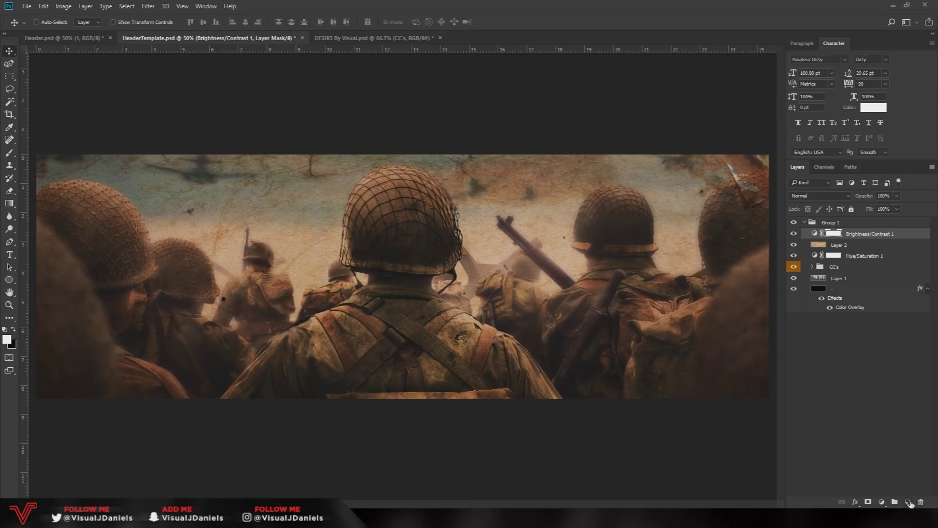
- Add a new layer above the Brightness/Contrast adjustment and set up a soft round brush with a size of 1200 px
left_click(913, 501)
key("x")
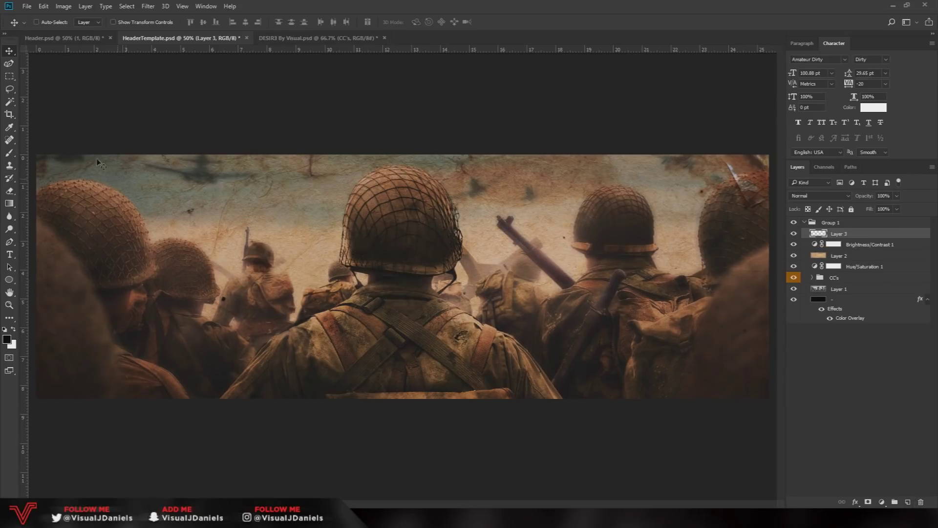
left_click(9, 153)
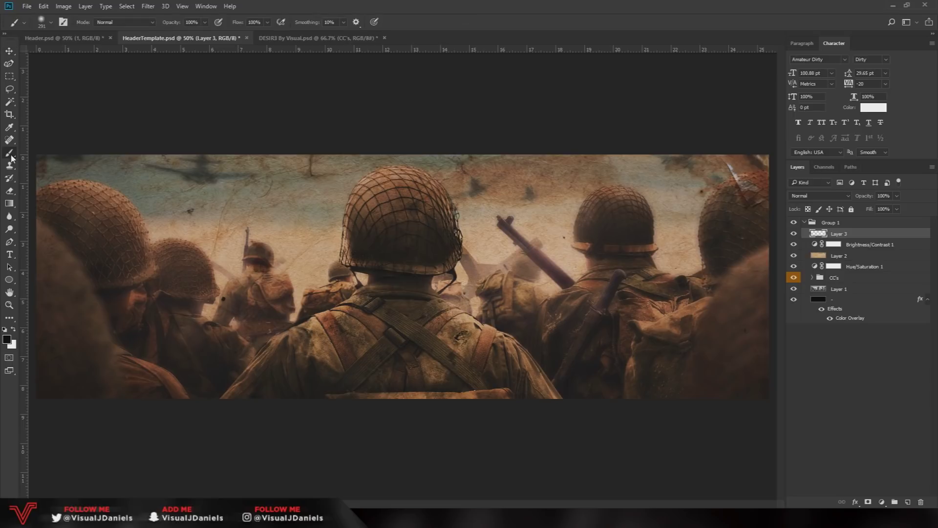
left_click(49, 22)
left_click_drag(110, 42, 89, 44)
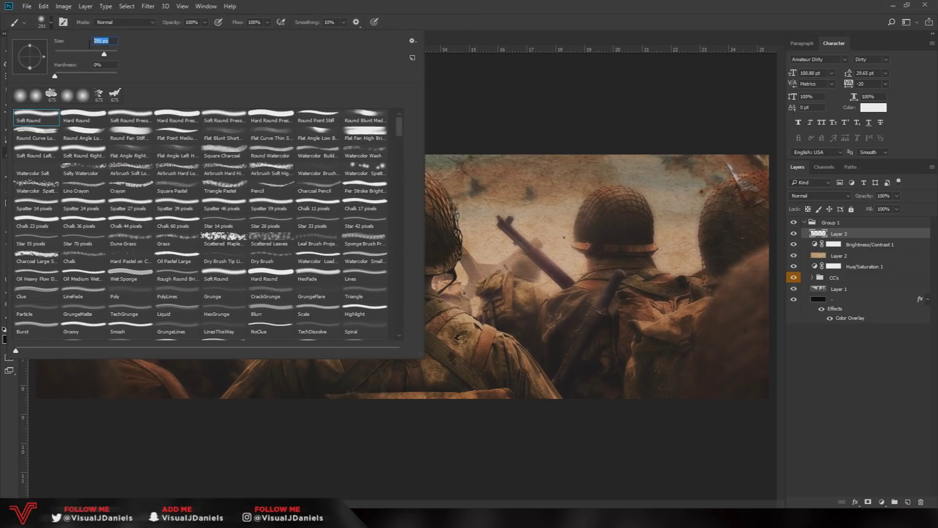
type("1200")
key("Return")
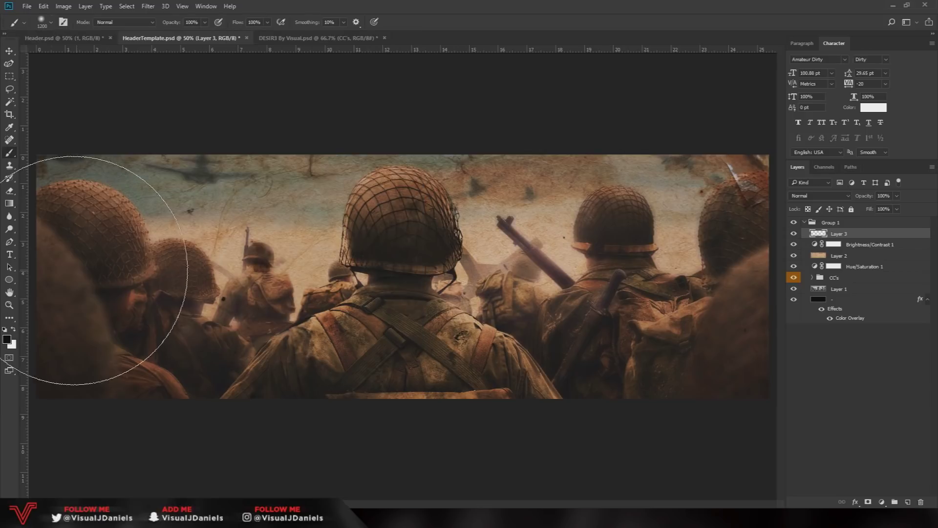
- Set the foreground color to pure black, 000000
left_click(5, 331)
left_click(7, 338)
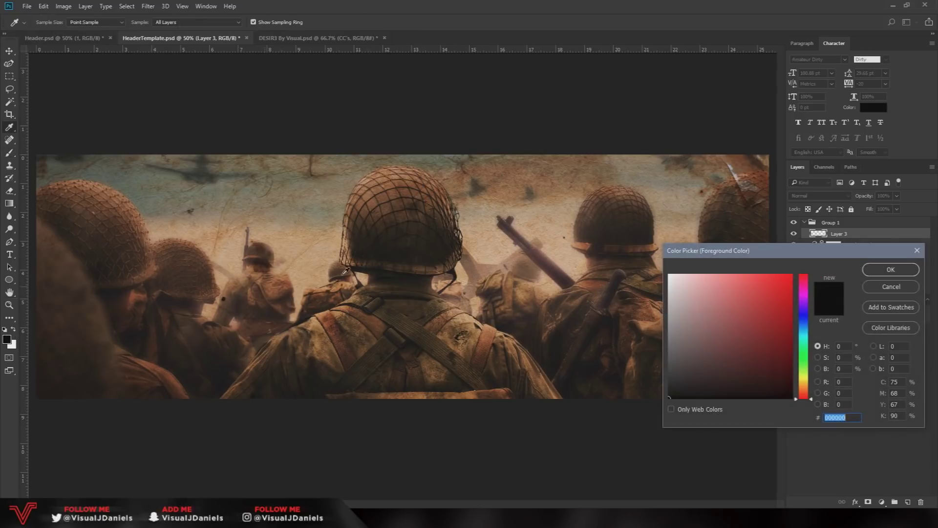
left_click(888, 272)
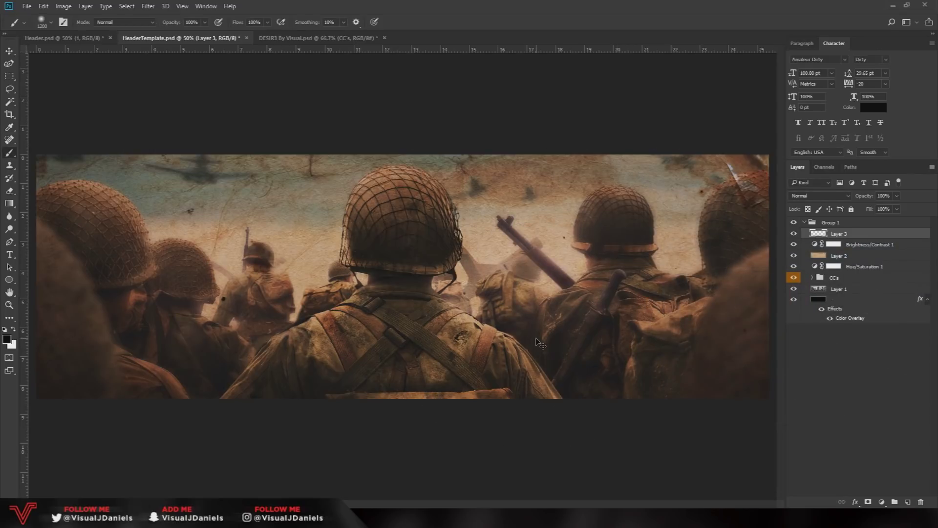
- Paint soft black shading over the header's left and right edges and reduce that layer's opacity to 53%
key("ctrl+minus")
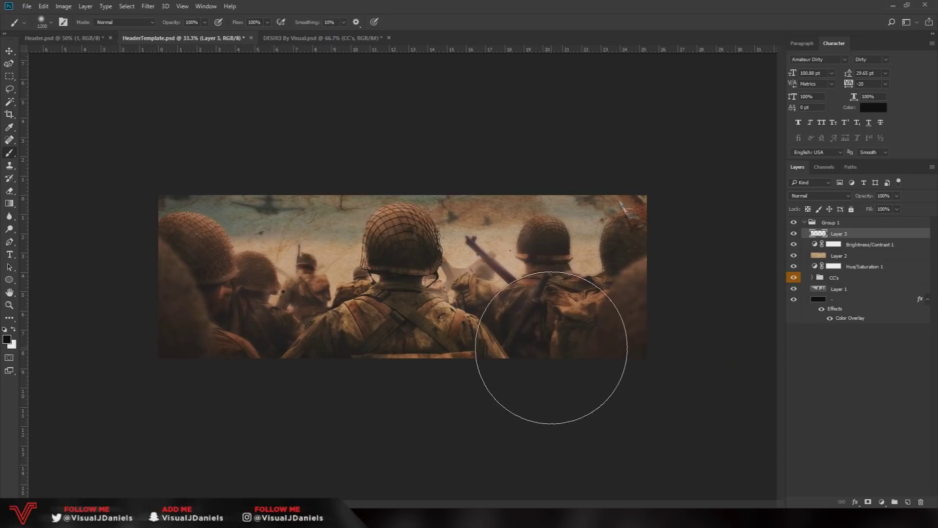
mouse_move(126, 167)
left_mouse_down()
mouse_move(142, 270)
mouse_move(178, 398)
left_mouse_up()
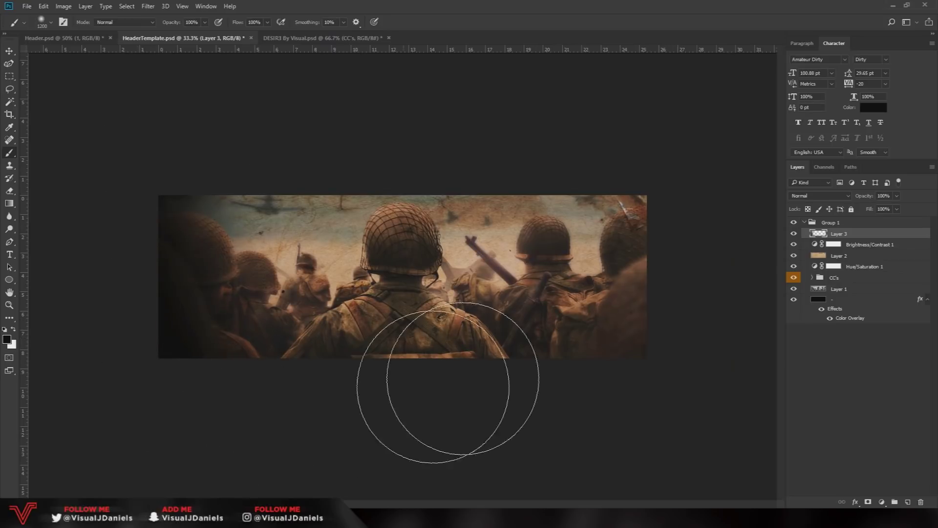
left_click_drag(638, 167, 643, 356)
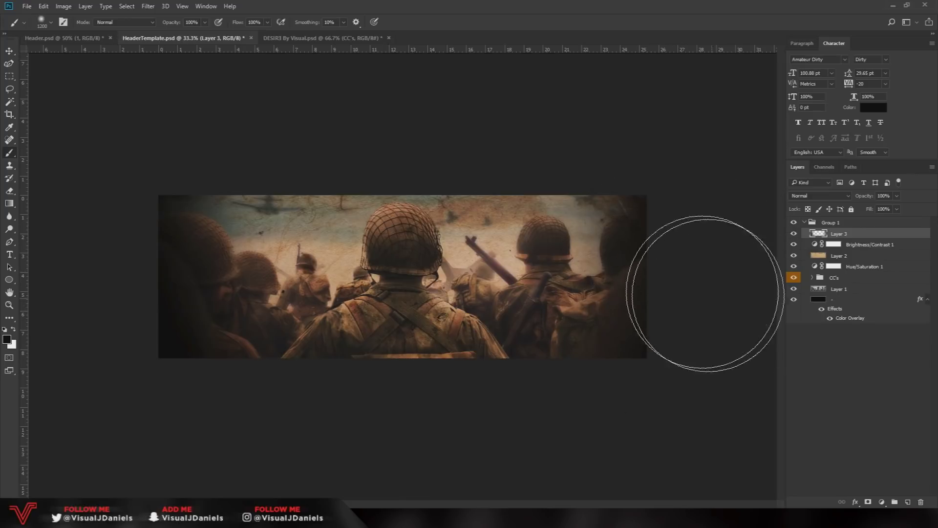
left_click_drag(894, 208, 877, 210)
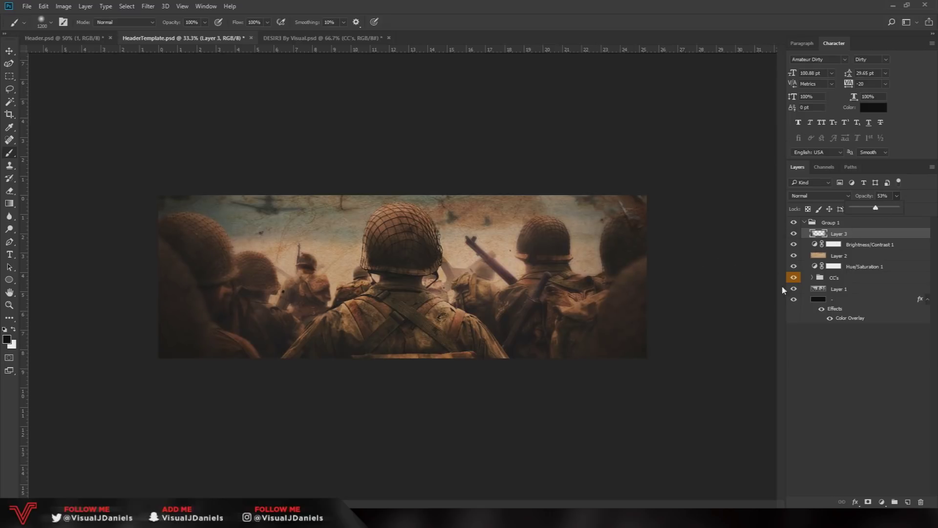
- Paint a soft white glow above the central helmet at the header's top edge on a new layer, and reduce that layer's opacity to 61%
left_click(908, 502)
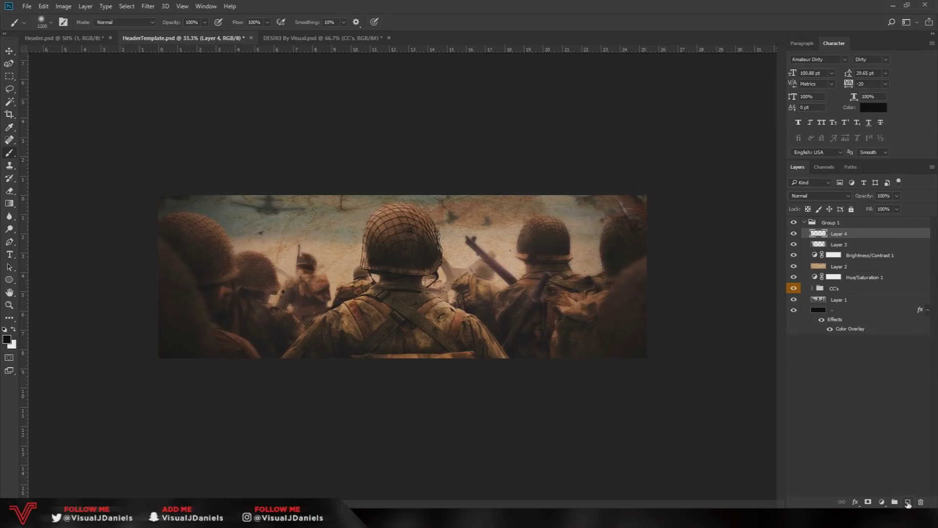
key("ctrl+plus")
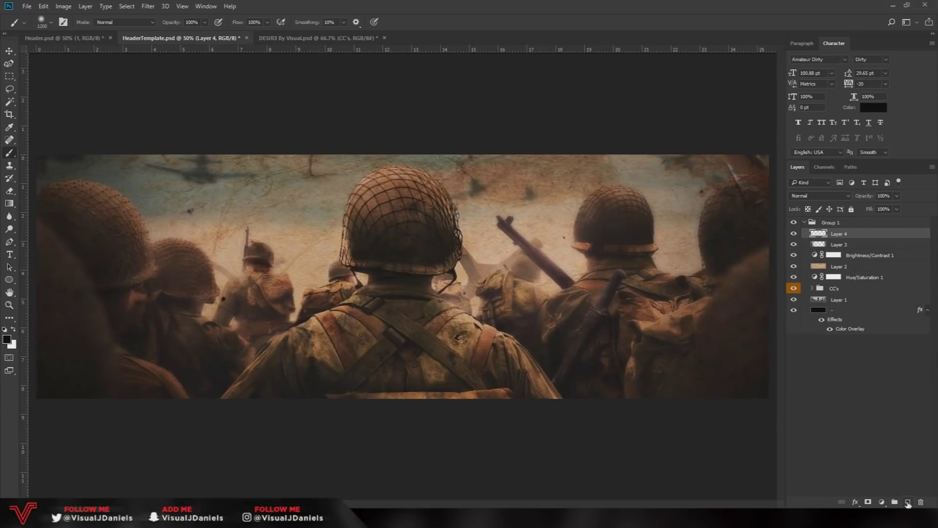
left_click(14, 329)
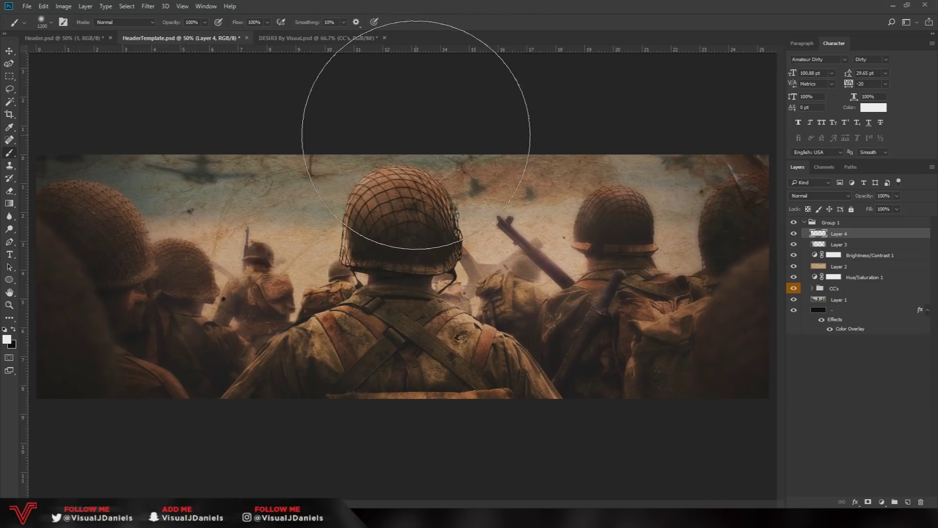
left_click(411, 128)
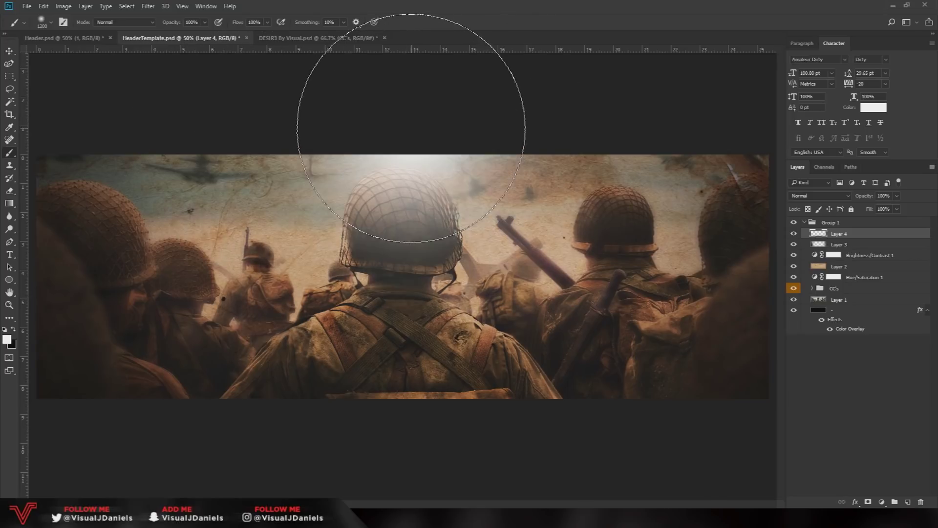
key("ctrl+z")
left_click(373, 116)
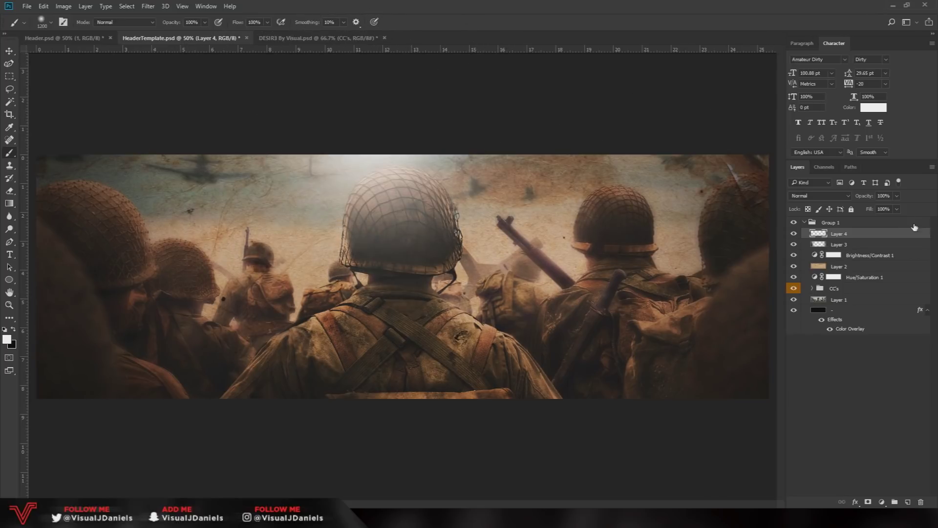
left_click_drag(893, 210, 880, 210)
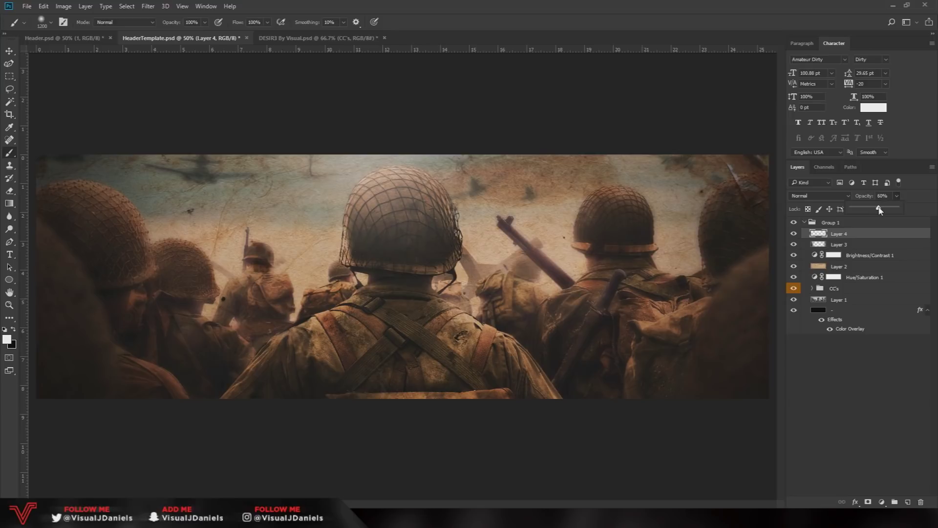
- Add the text YOURNAME in white Impact Regular over the header image
left_click(10, 51)
key("t")
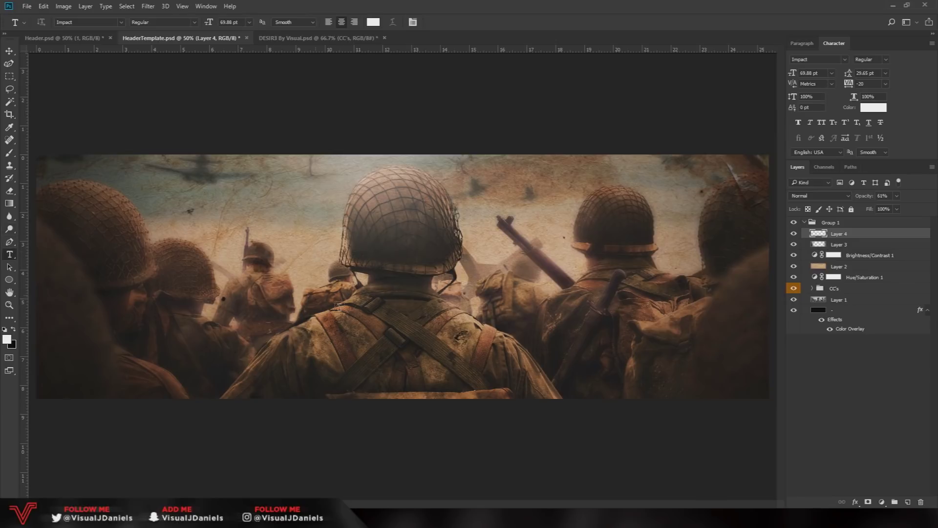
left_click(325, 258)
type("YOURNAME")
key("ctrl+a")
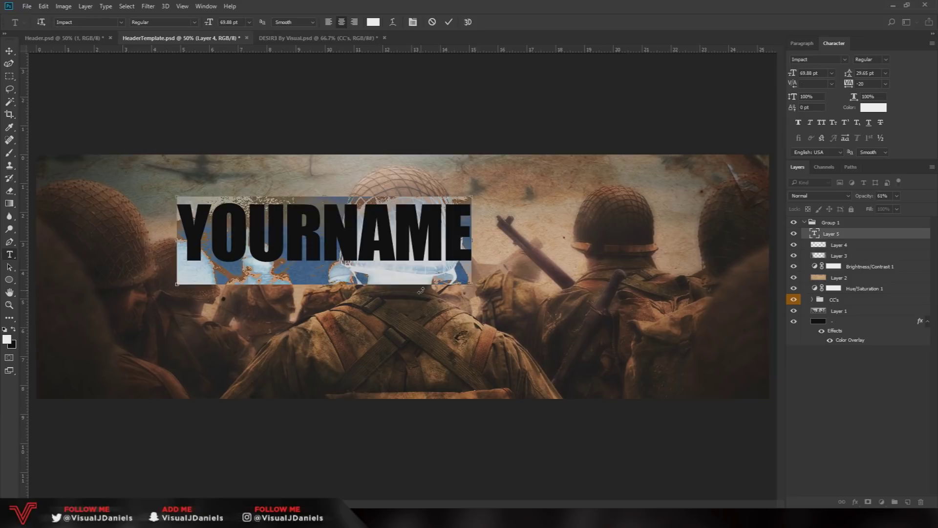
left_click(95, 22)
key("Return")
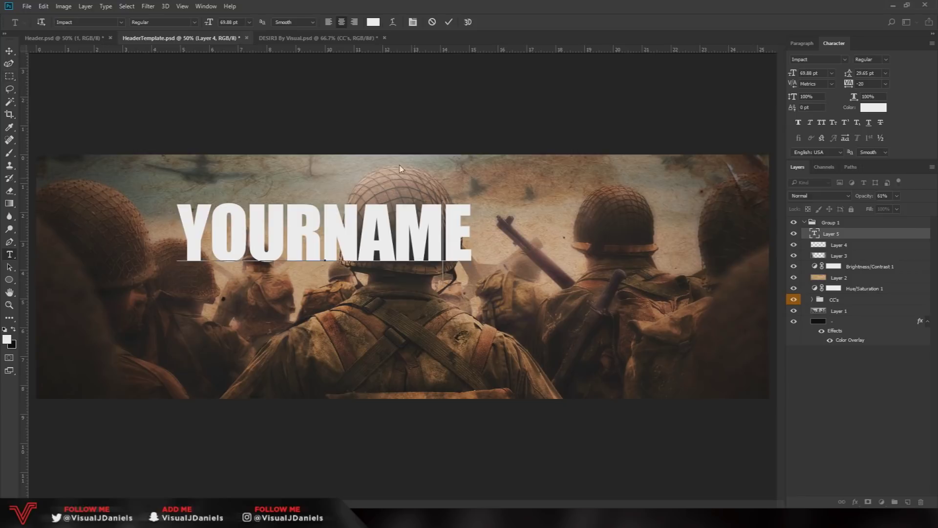
- Set the YOURNAME text size to 54.88 pt and center the text on the header
left_click_drag(210, 26, 204, 27)
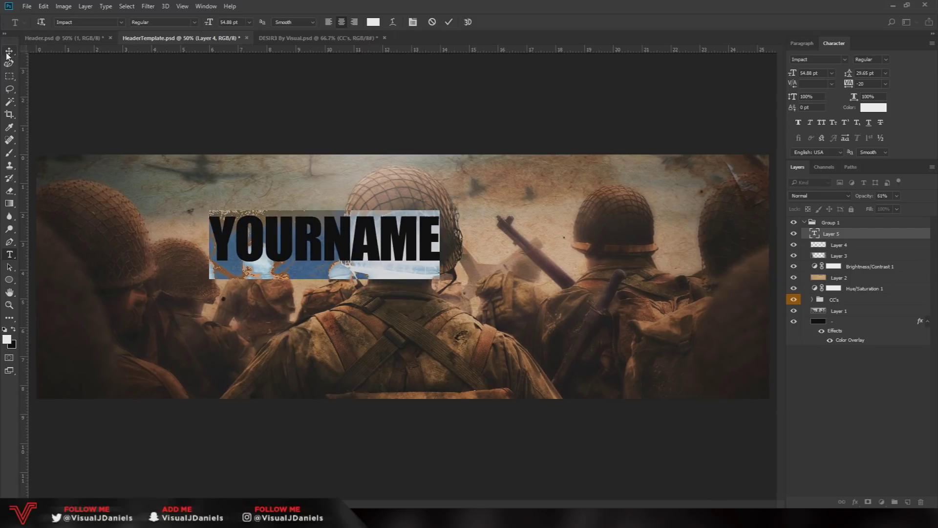
left_click(8, 52)
left_click_drag(309, 214, 411, 271)
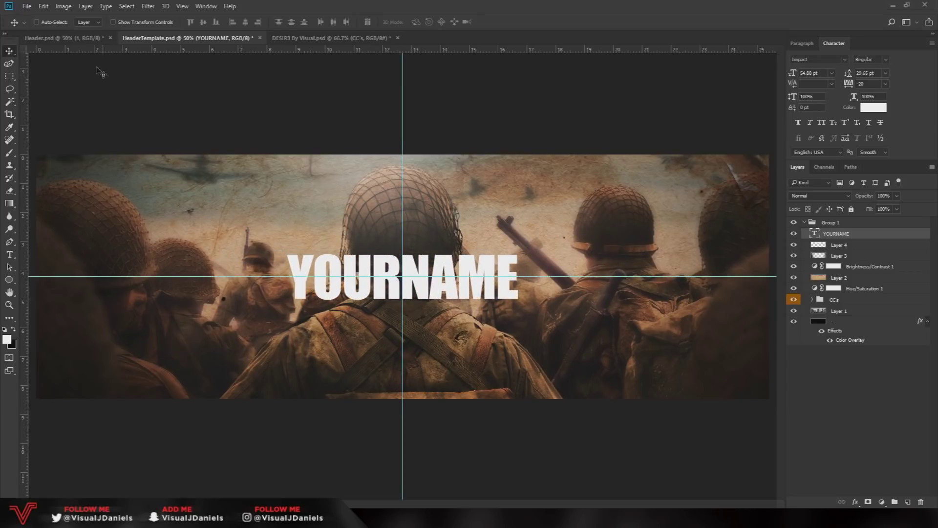
left_click(79, 39)
left_click(219, 39)
- Duplicate the YOURNAME text layer, hide the original and rasterize the copy
key("ctrl+j")
left_click(793, 245)
left_click(841, 243)
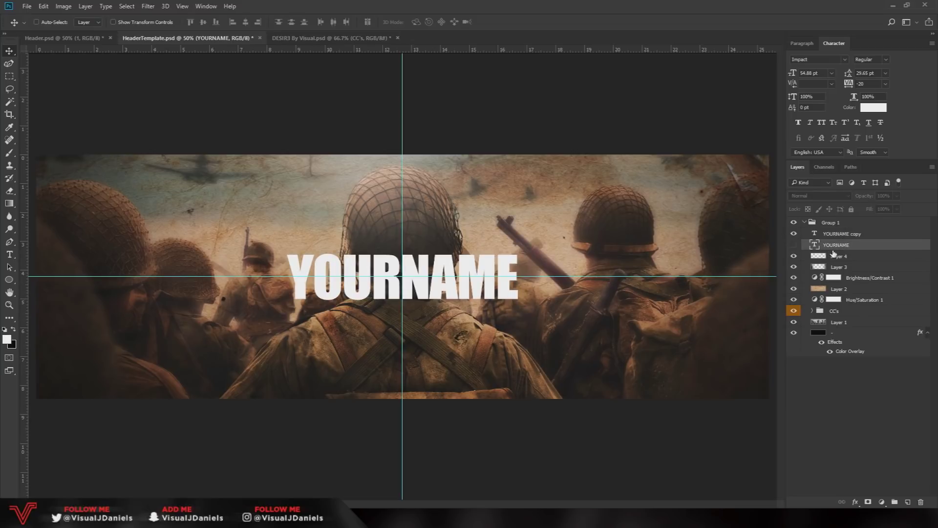
left_click(874, 235)
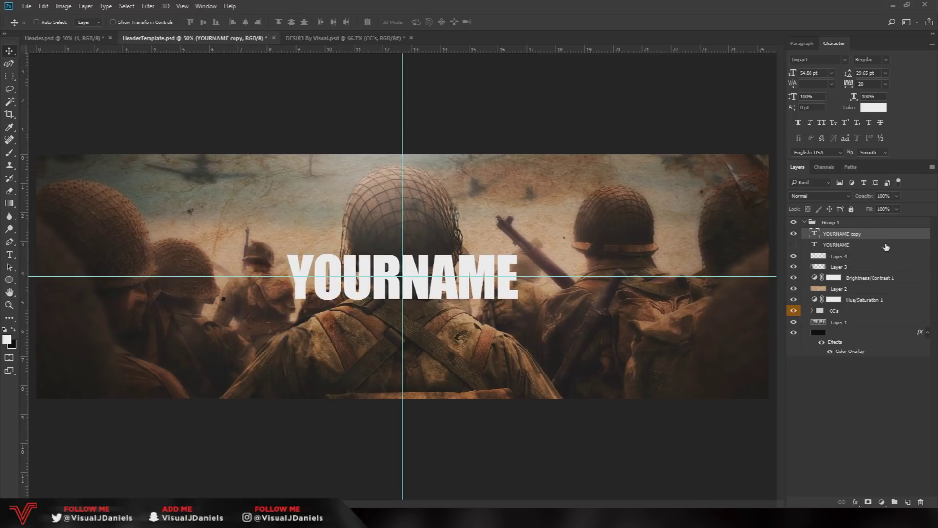
right_click(865, 235)
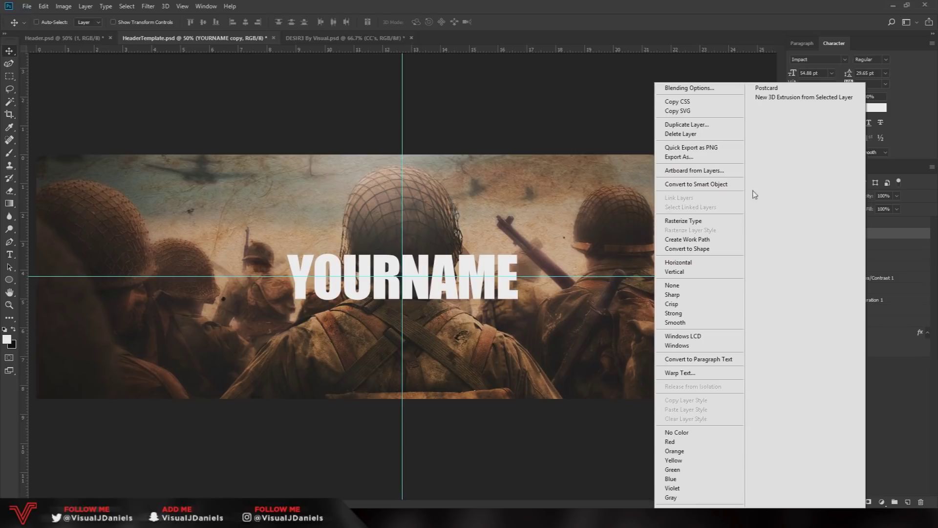
left_click(708, 220)
left_click(794, 234)
left_click(794, 234)
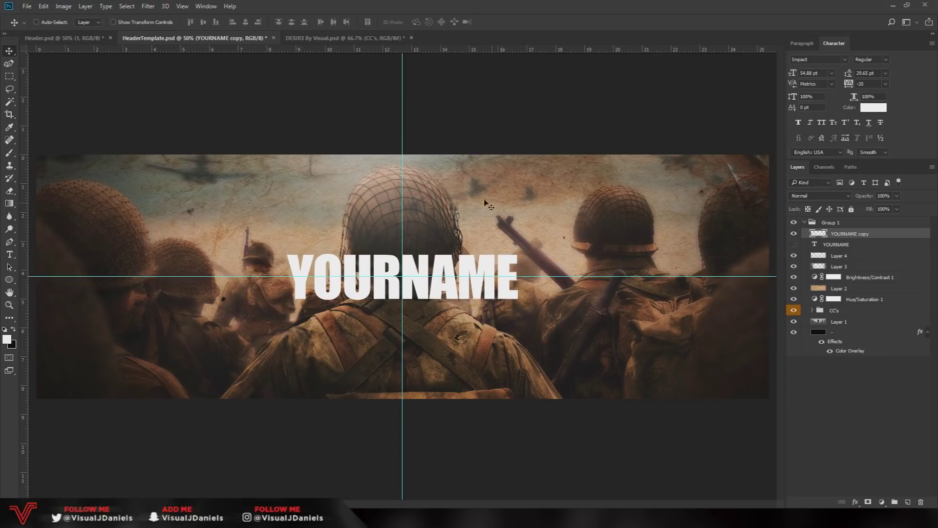
- Bring the third texture of the Grain group from DESIR3 By Visual.psd into HeaderTemplate.psd, above the rasterized text
left_click(319, 42)
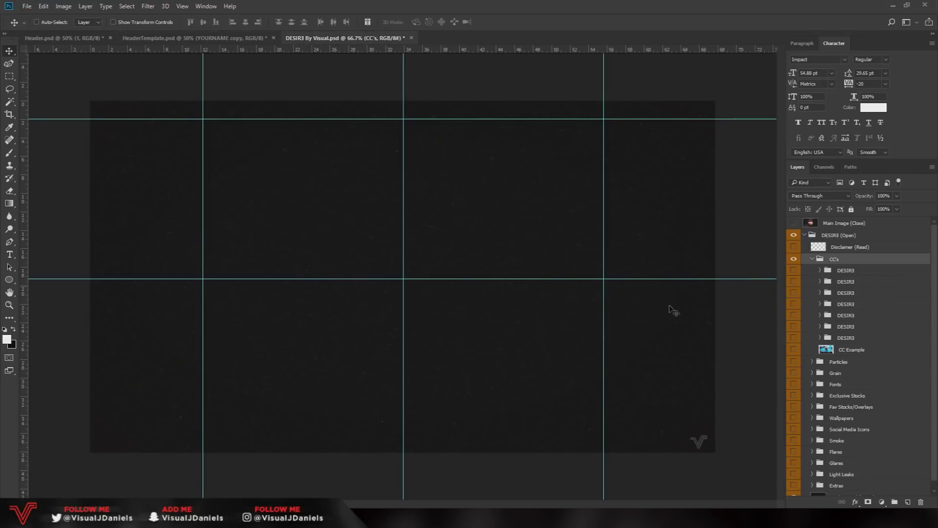
left_click(812, 282)
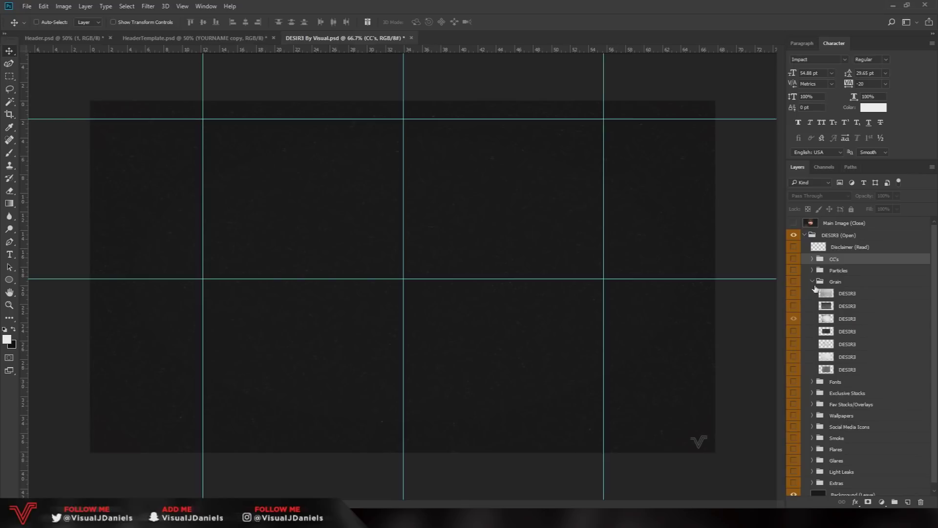
left_click(792, 282)
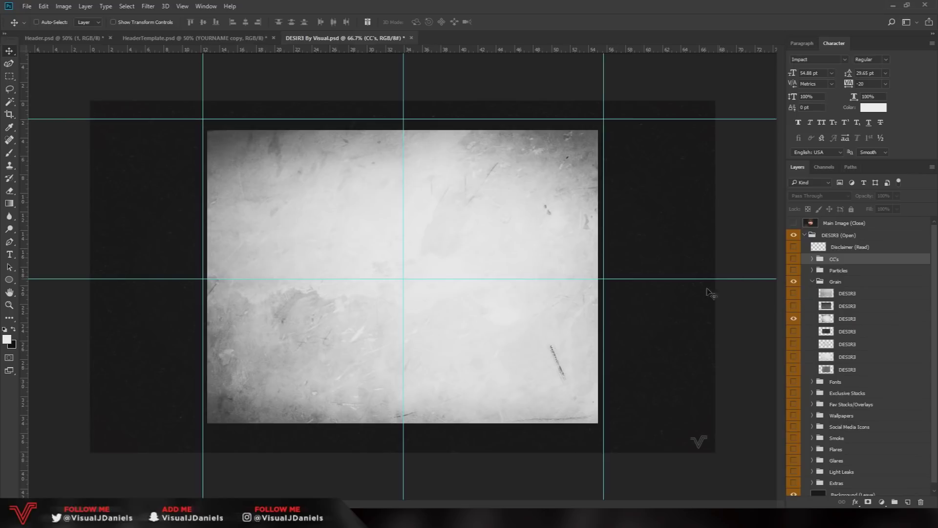
left_click(842, 320)
left_click_drag(317, 196, 334, 254)
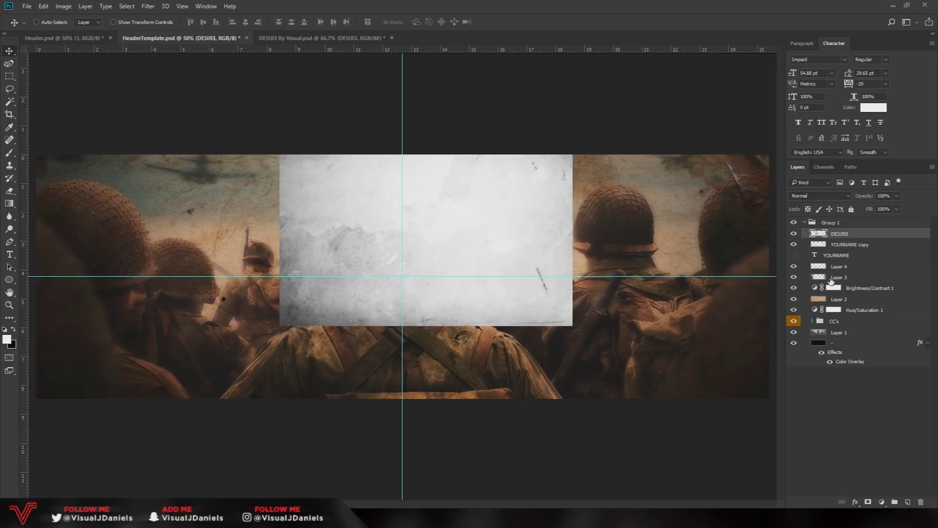
- Clip the grain texture to the YOURNAME copy layer, position it over the letters and hide the guides
right_click(863, 238)
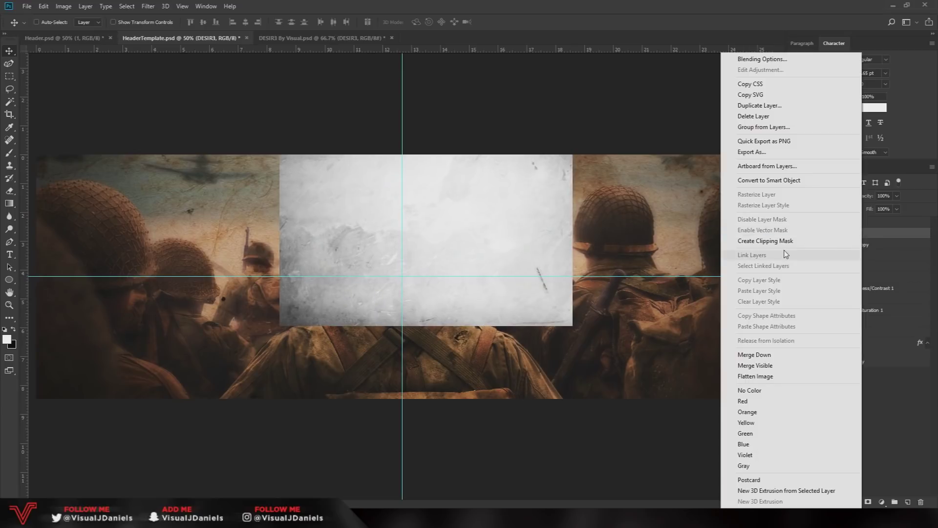
left_click(806, 242)
left_click_drag(343, 306, 362, 295)
key("ctrl+h")
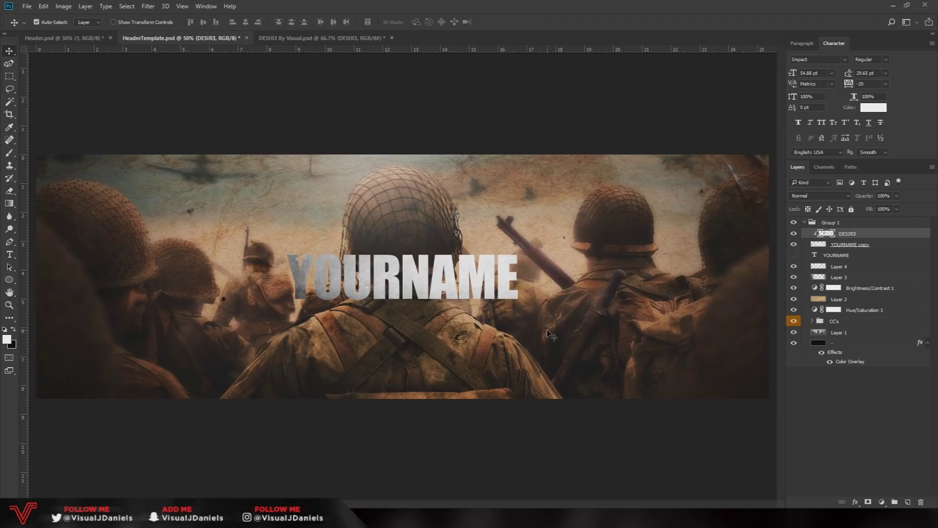
- Duplicate the grain texture, move the copy lower over the text and clip it to the YOURNAME copy layer
key("ctrl+j")
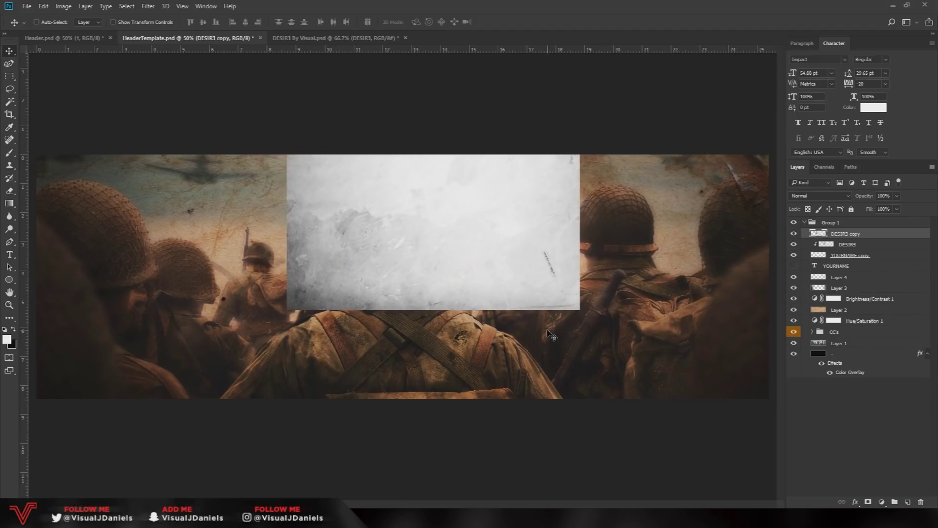
left_click_drag(550, 169, 507, 325)
right_click(863, 235)
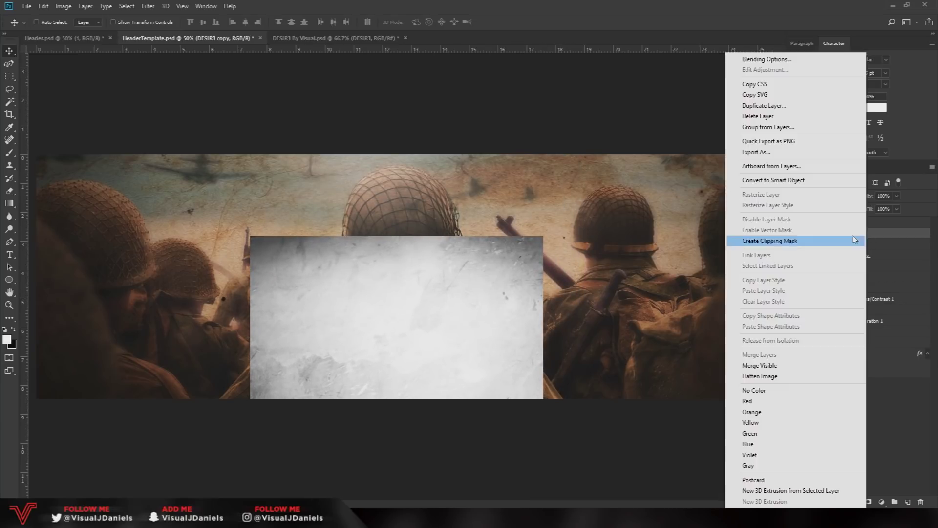
left_click(748, 241)
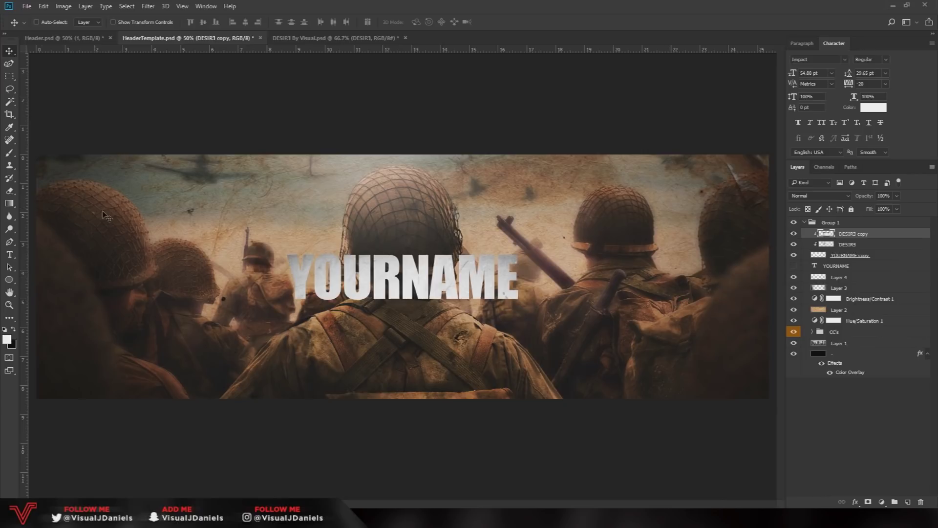
- Erase parts of the duplicated grain texture over the lettering with a soft eraser to blend both textures
left_click(10, 191)
mouse_move(294, 256)
left_mouse_down()
mouse_move(362, 317)
mouse_move(334, 299)
mouse_move(381, 318)
mouse_move(391, 293)
mouse_move(475, 338)
left_mouse_up()
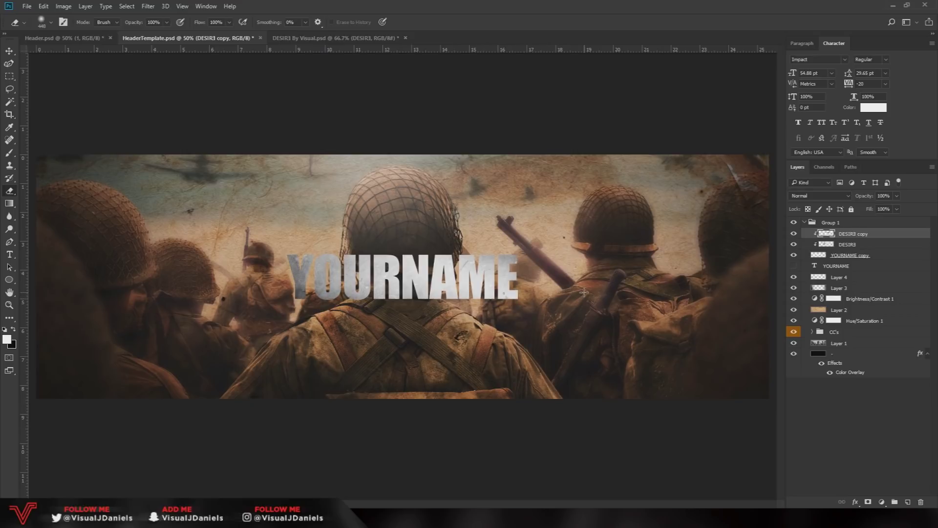
key("v")
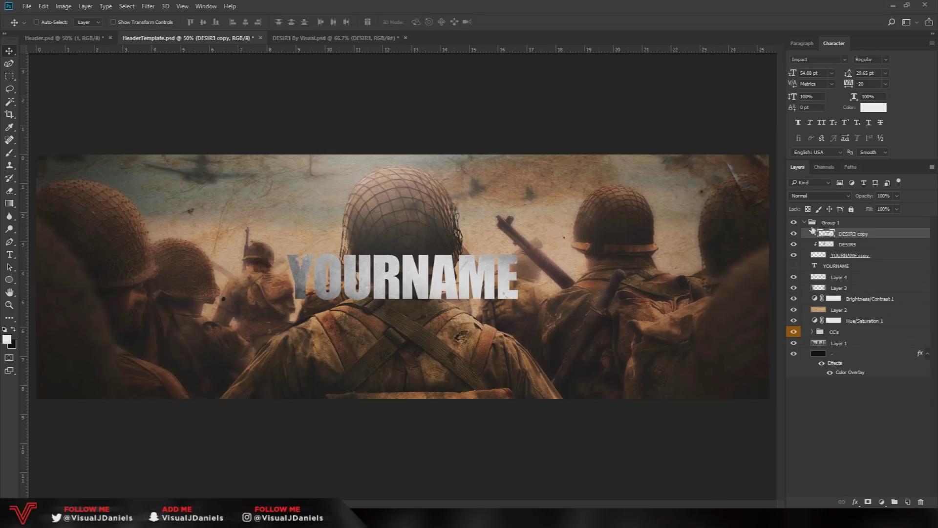
- Add a Multiply drop shadow to the YOURNAME copy layer with 77% opacity, 14 px distance and 27 px size
left_click(876, 258)
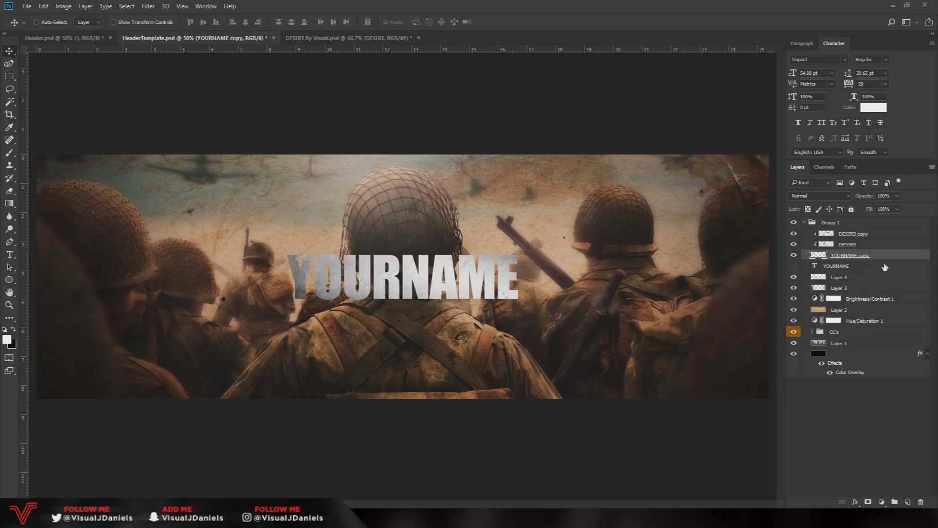
double_click(882, 258)
left_click_drag(420, 95, 640, 84)
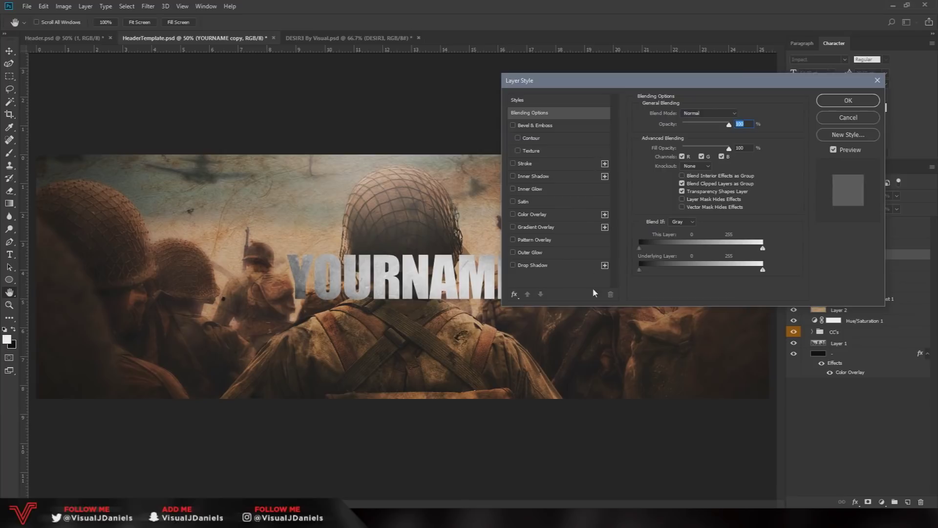
left_click(533, 265)
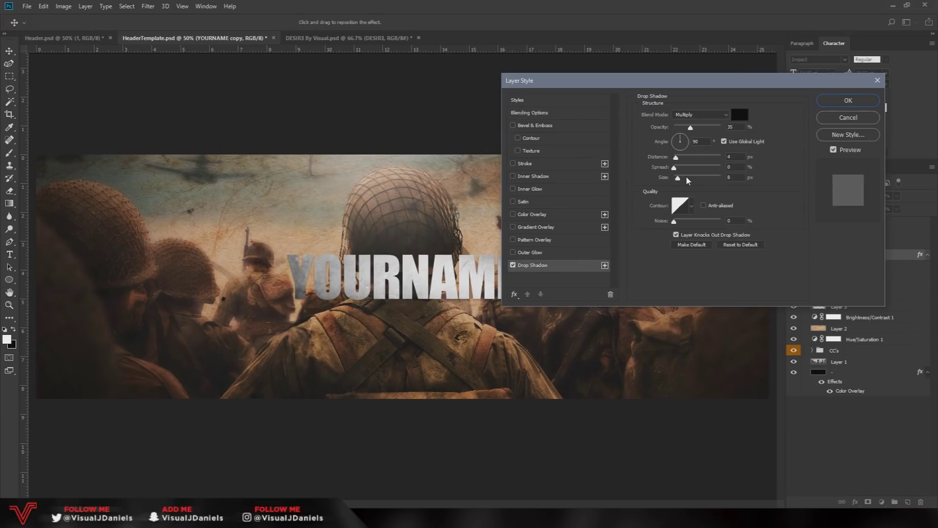
left_click_drag(696, 128, 710, 128)
left_click_drag(678, 179, 681, 180)
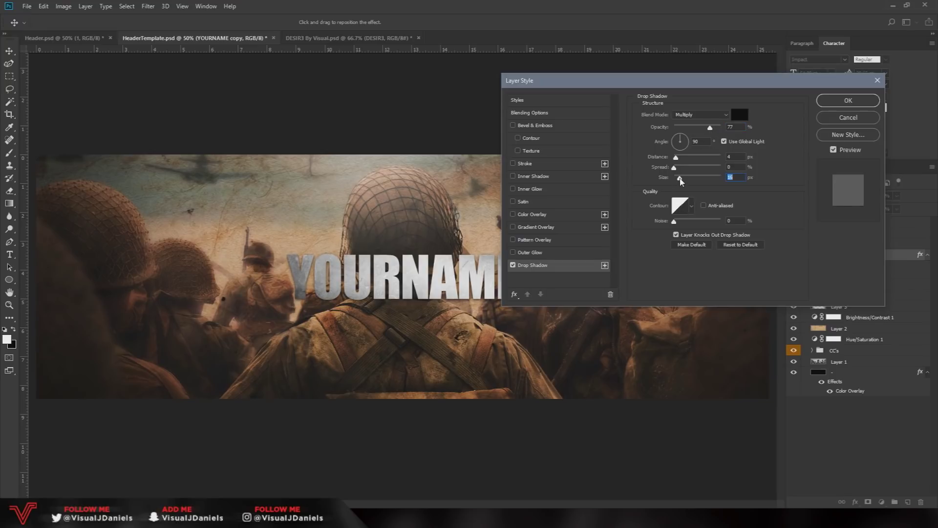
left_click(682, 161)
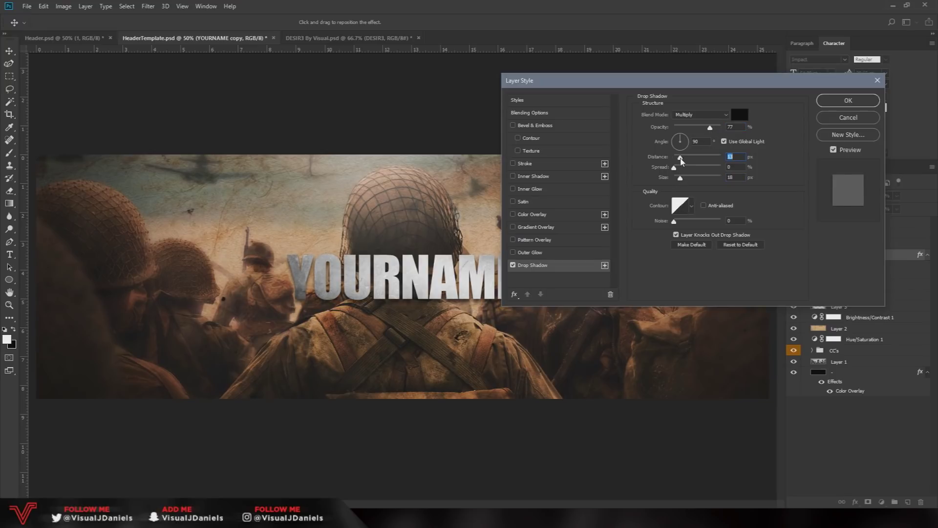
left_click_drag(680, 179, 683, 181)
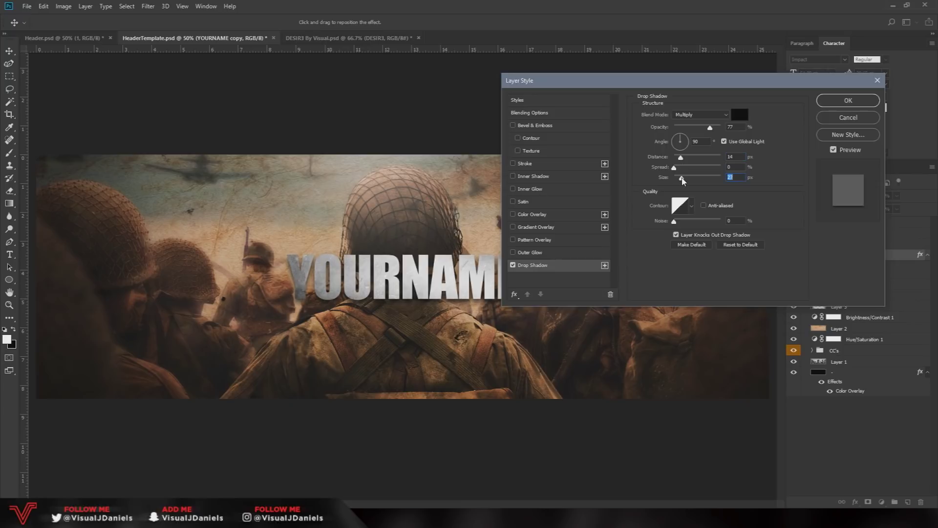
- Set the drop shadow's opacity to 100% and apply the layer style
left_click_drag(643, 87, 629, 223)
left_click_drag(701, 259, 709, 261)
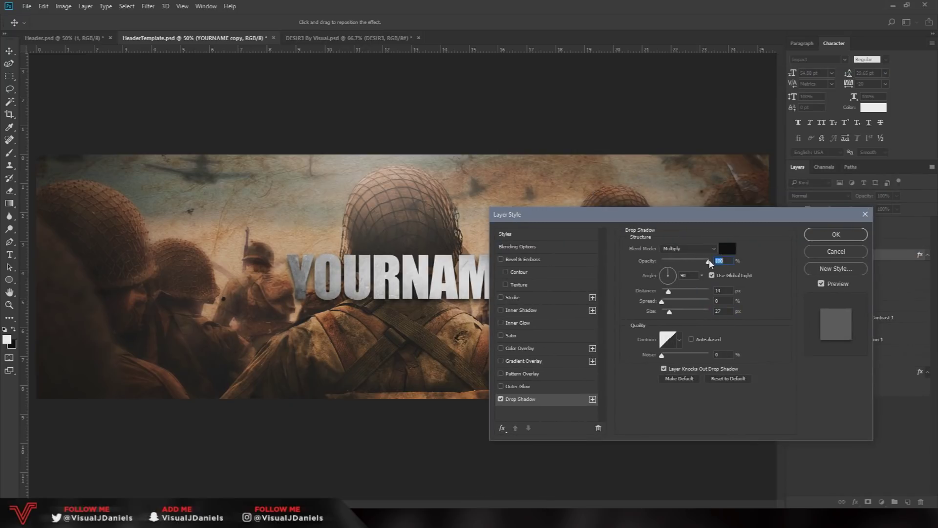
left_click_drag(639, 218, 691, 102)
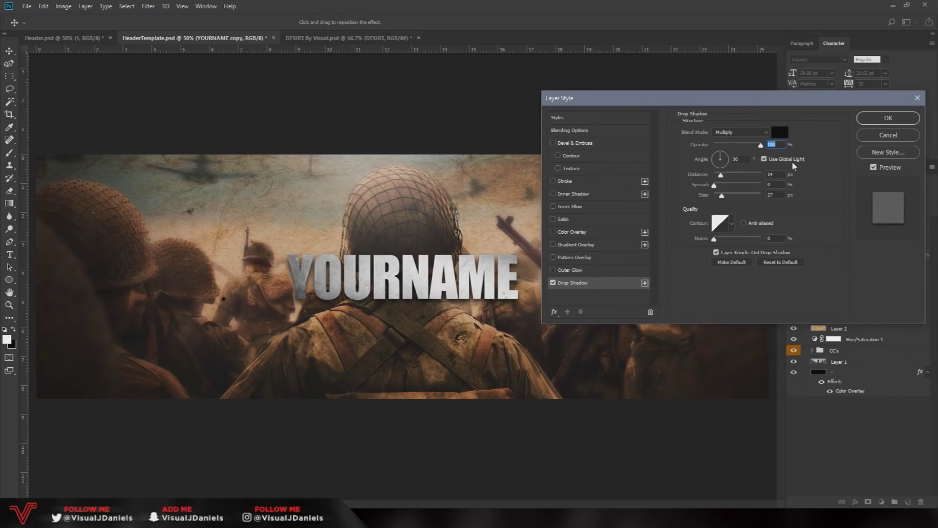
left_click(777, 174)
left_click(896, 118)
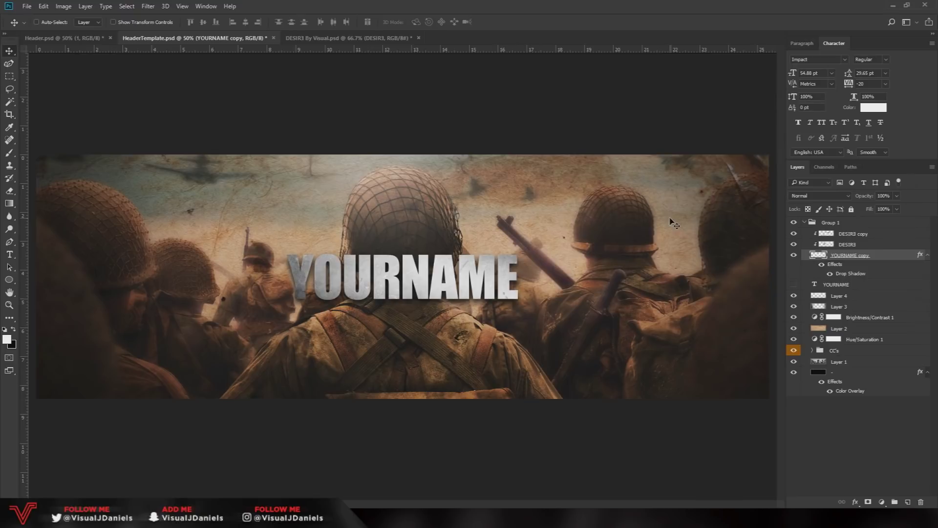
- Duplicate the textured YOURNAME copy layer and offset the lower copy slightly downward to give the lettering depth
key("ctrl+j")
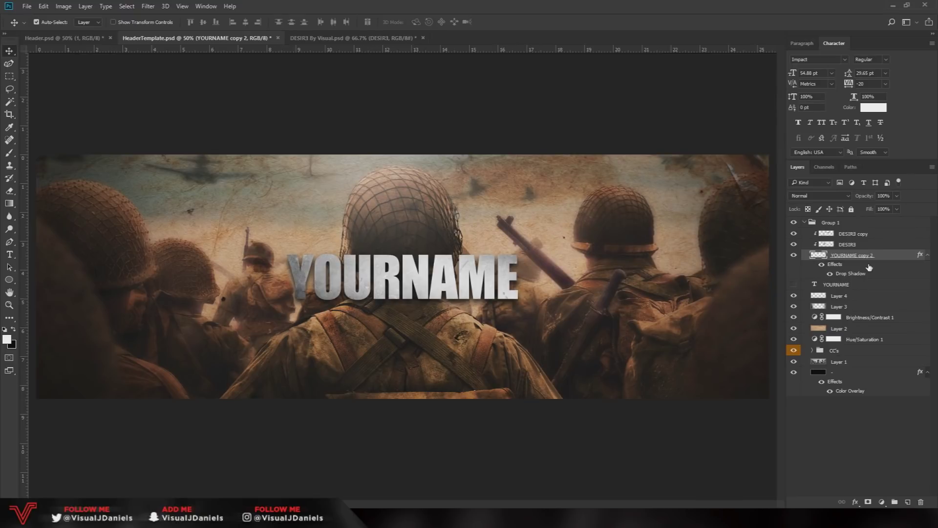
key("ctrl+j")
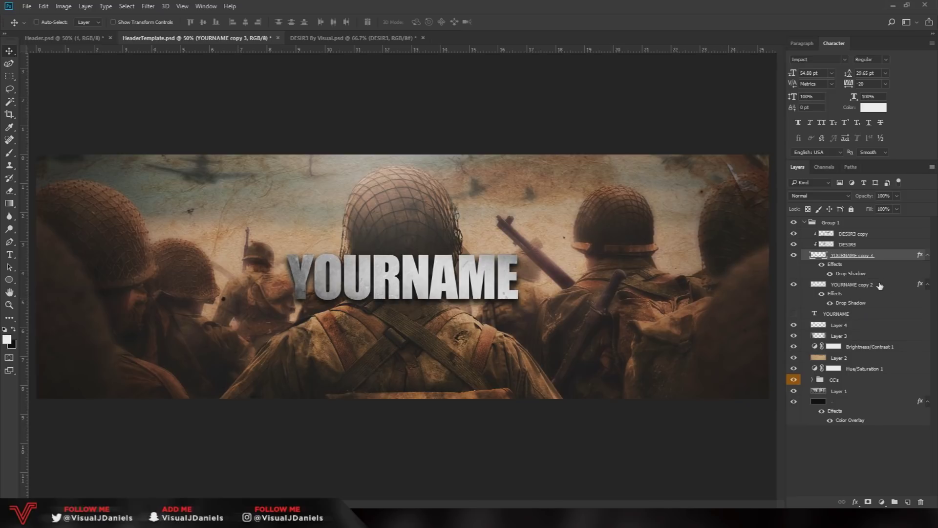
left_click(879, 284)
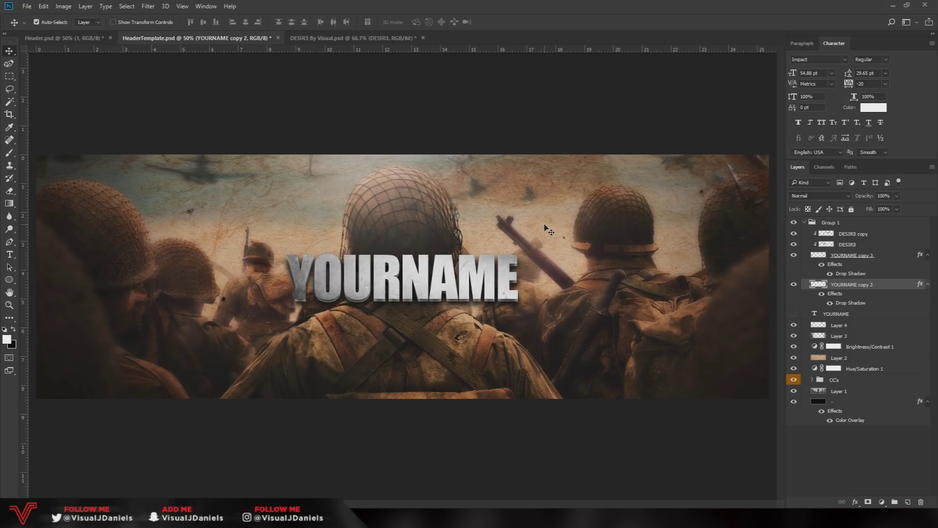
key("ctrl+minus")
key("ctrl+minus")
key("ctrl+plus")
key("ctrl+plus")
key("ctrl+plus")
key("ctrl+plus")
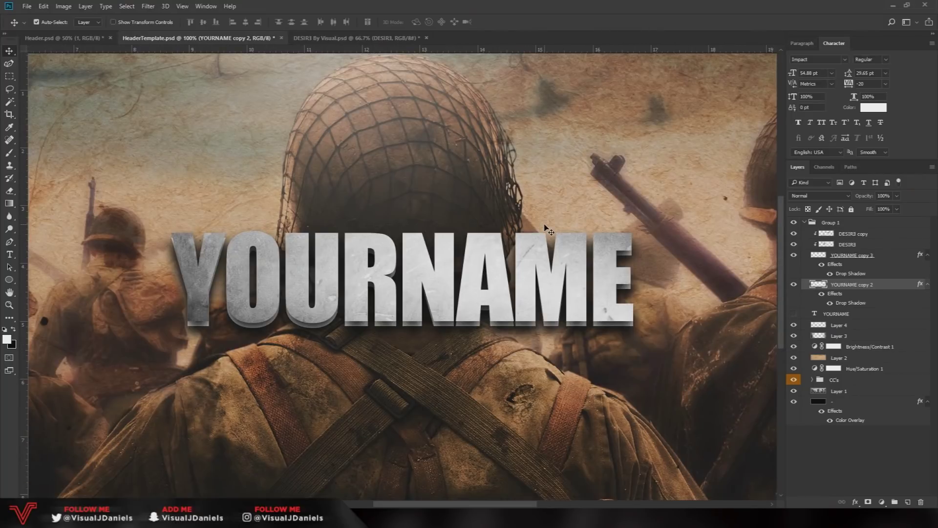
key("ctrl+minus")
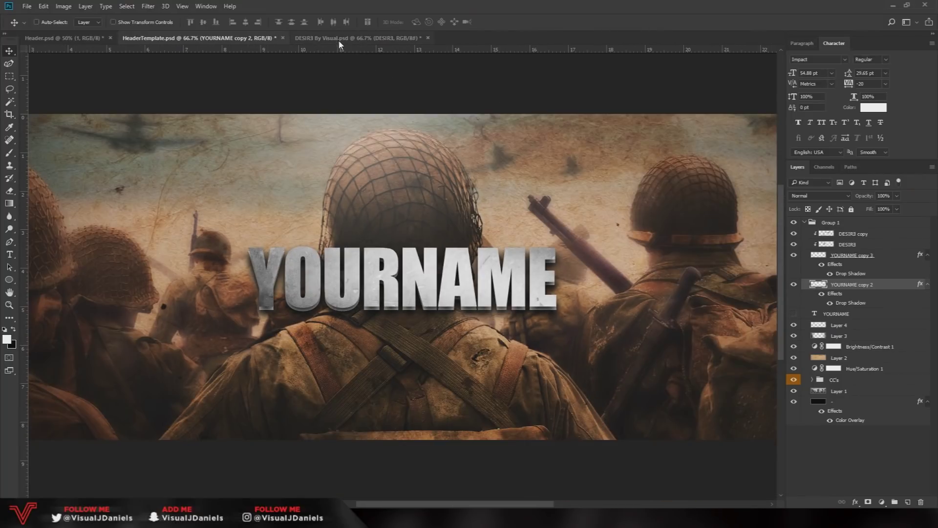
key("ctrl+minus")
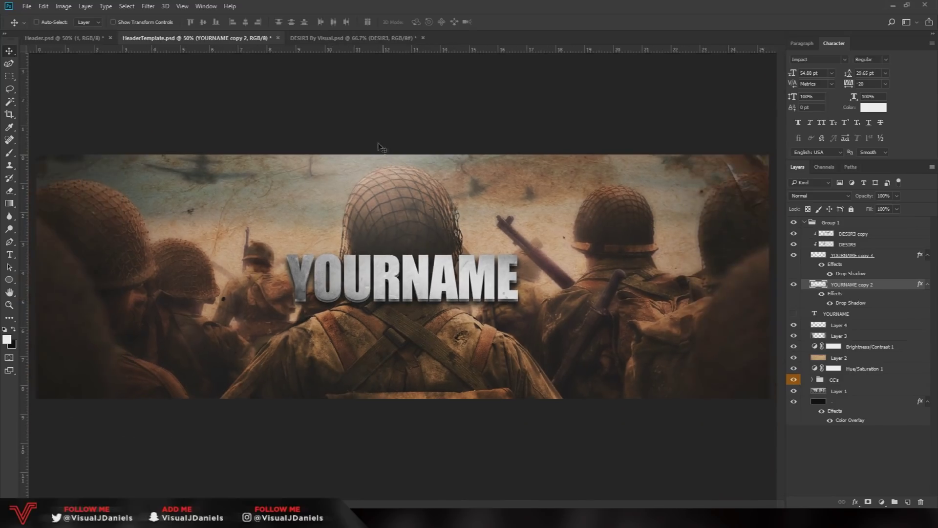
- Switch to DESIR3 By Visual.psd, hide the grain texture and its Grain group, and show the Particles group
left_click(323, 39)
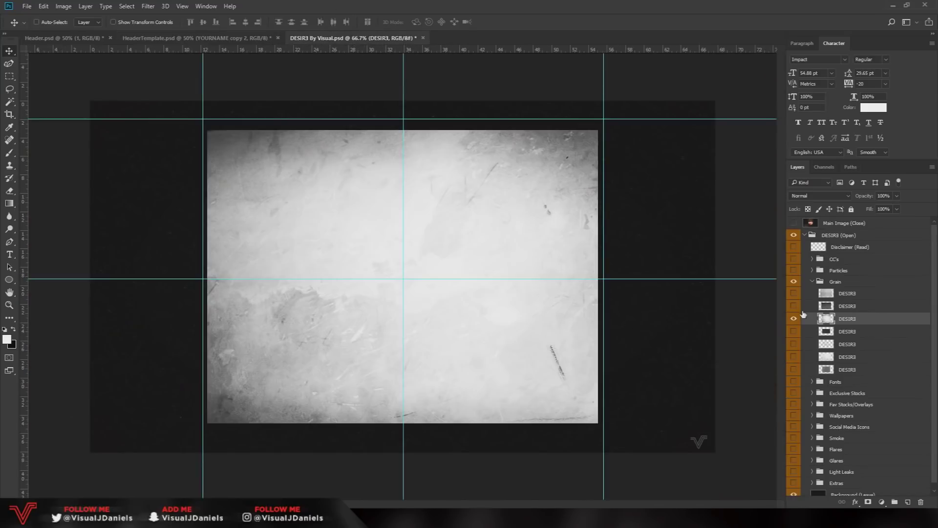
left_click(793, 320)
left_click(812, 281)
left_click(793, 282)
left_click(794, 270)
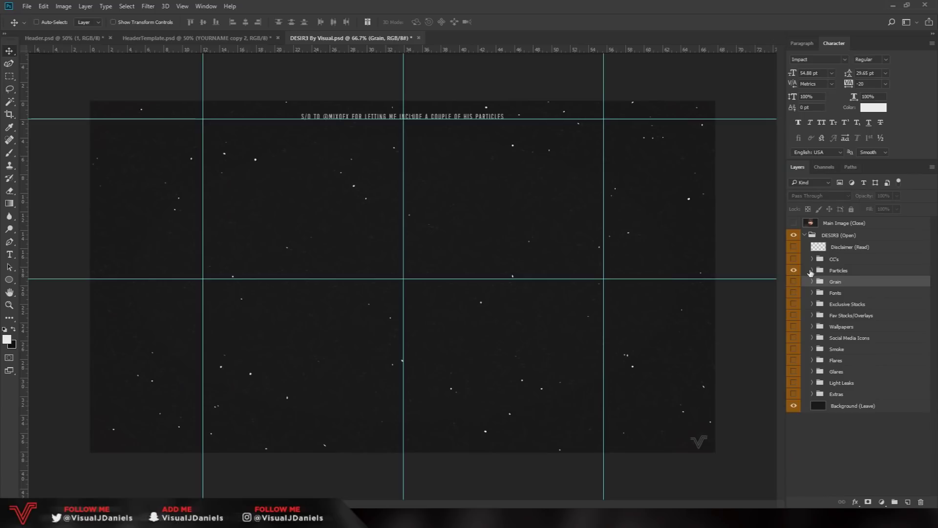
- Bring the second DESIR3 particle layer into HeaderTemplate.psd and position it over the header between the two YOURNAME layers
left_click(812, 270)
left_click(794, 282)
left_click(793, 282)
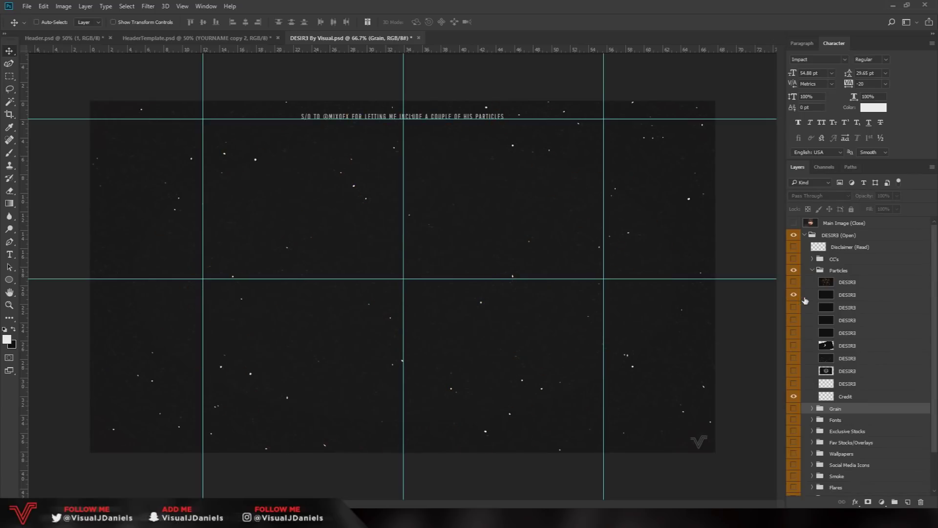
left_click(806, 295)
left_click(209, 38)
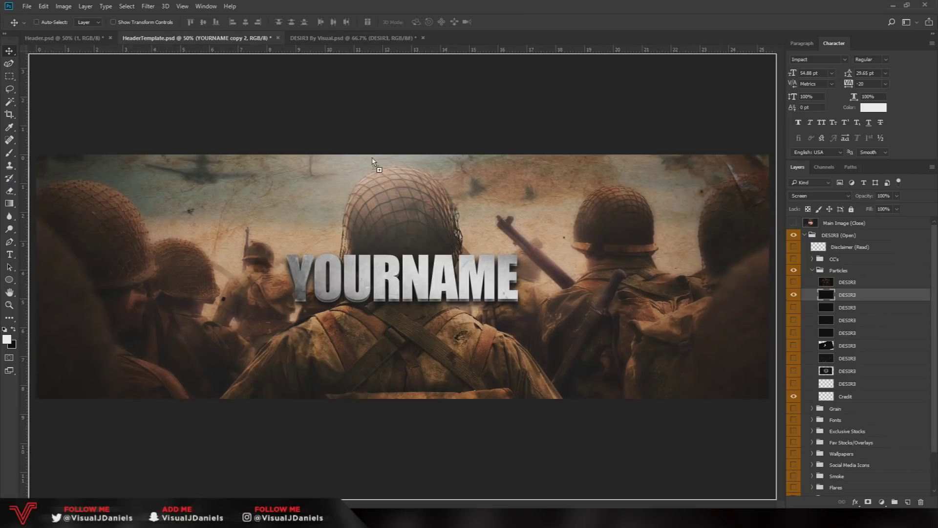
left_click_drag(473, 215, 389, 351)
- Duplicate the particle layer, merge it with the original, and set the Screen-blended particles to 68% opacity
key("ctrl+j")
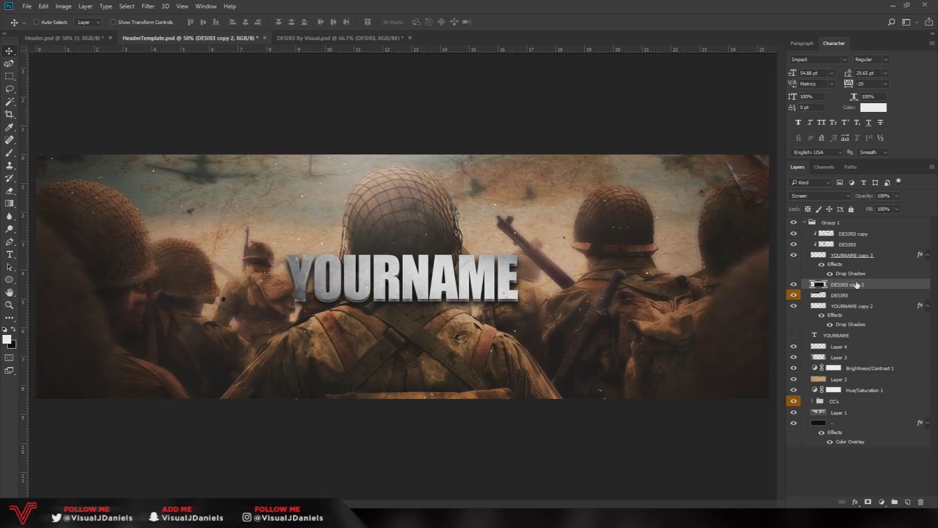
left_click(858, 296)
left_click(852, 284)
key("ctrl+e")
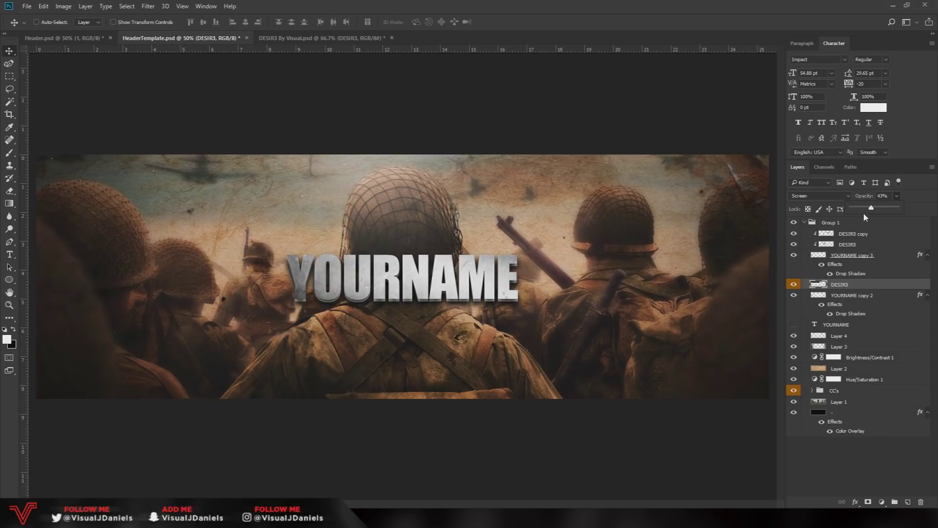
left_click_drag(870, 209, 867, 209)
left_click_drag(877, 207, 882, 208)
- Duplicate the DESIR3 particle layer and move the copy toward the header's lower right
left_click(863, 291)
key("ctrl+j")
left_click_drag(311, 249, 470, 468)
key("ctrl+minus")
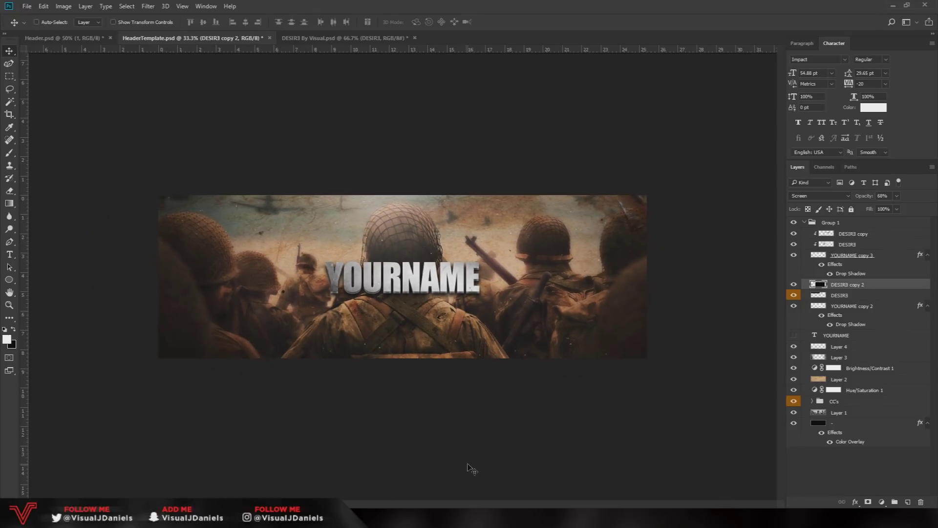
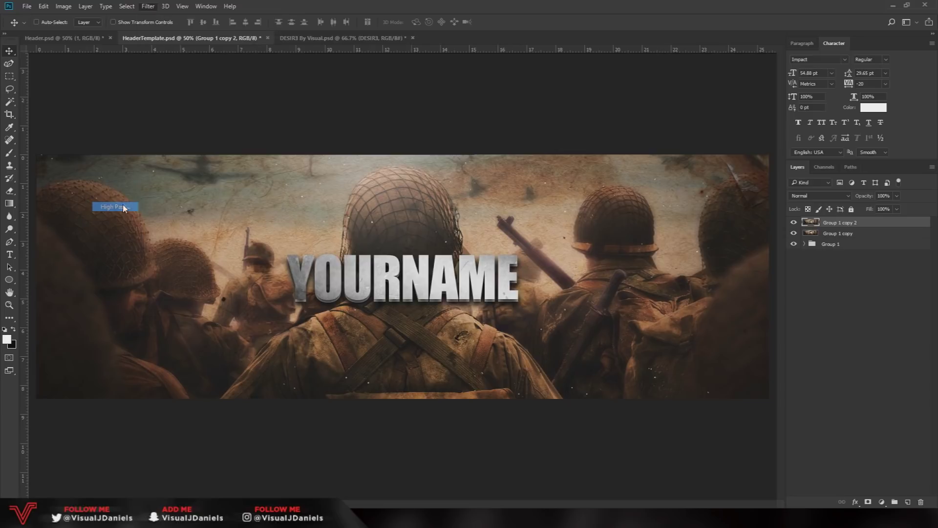
- Apply a High Pass filter with a 1.3-pixel radius to Group 1 copy 2 and set its blend mode to Overlay
left_click_drag(584, 117, 370, 56)
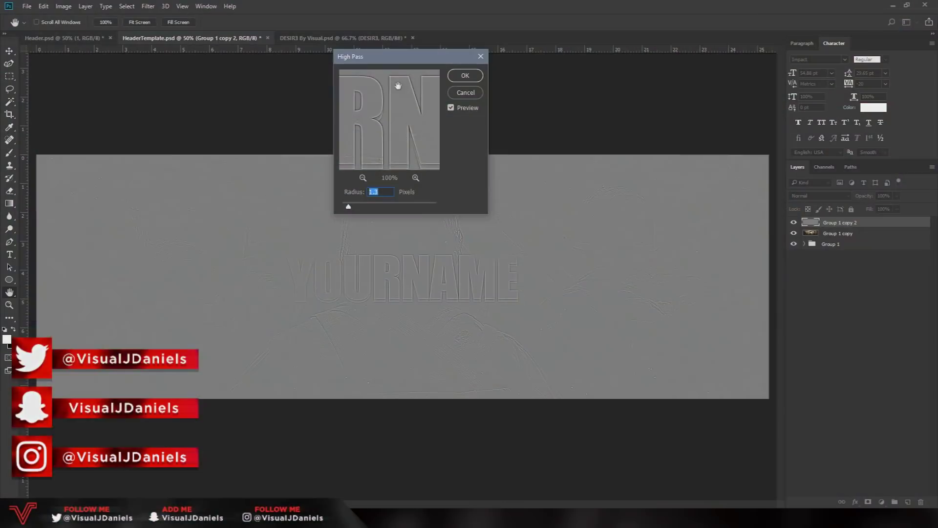
left_click_drag(390, 61, 391, 100)
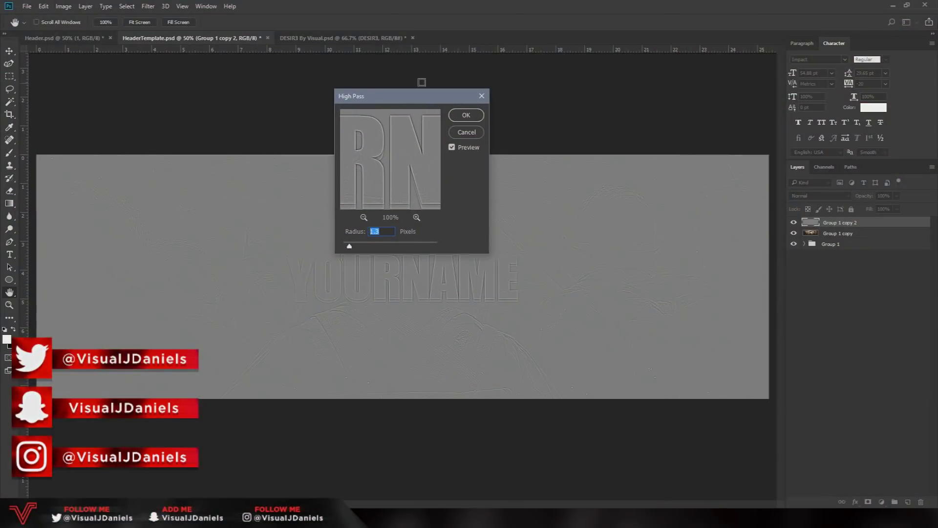
left_click(466, 116)
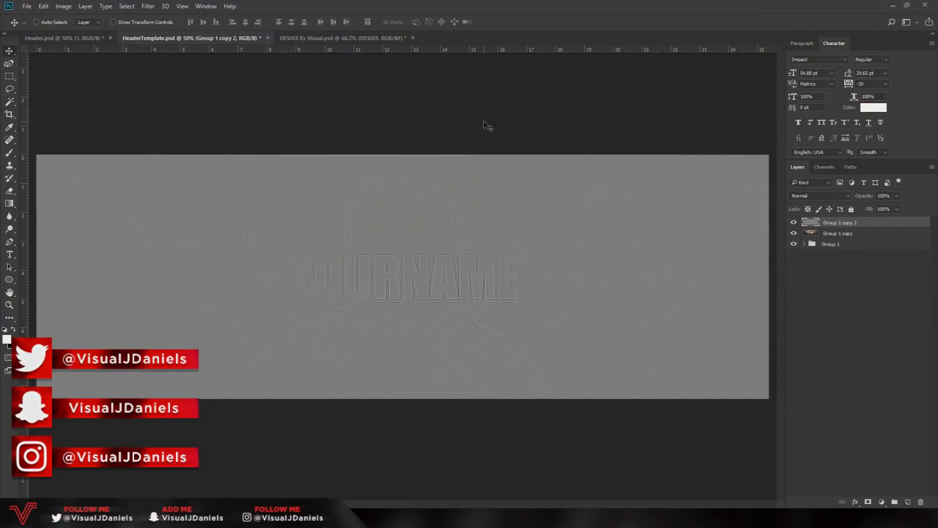
left_click(825, 195)
left_click(801, 297)
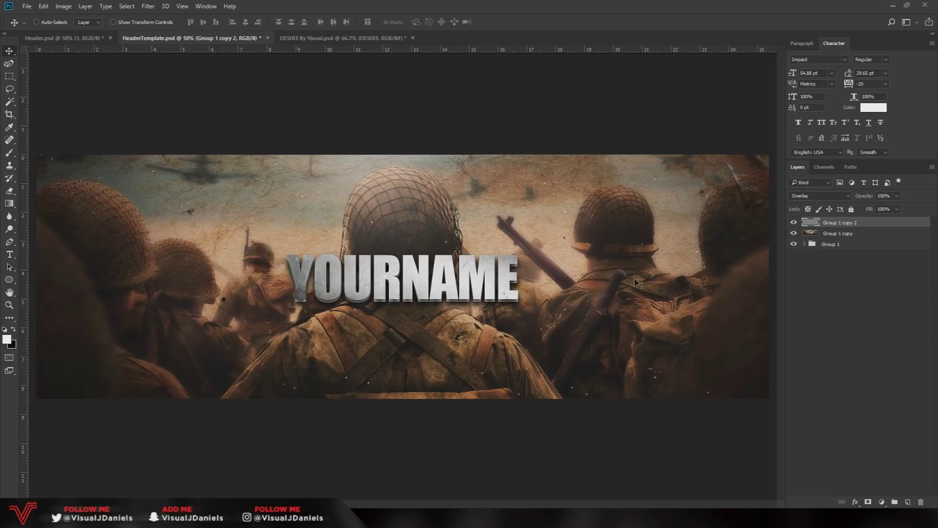
- Group Group 1 copy 2 with Group 1 copy, and merge a duplicate of that group into a single layer
key("ctrl")
left_click(851, 234, "ctrl")
left_click(896, 504)
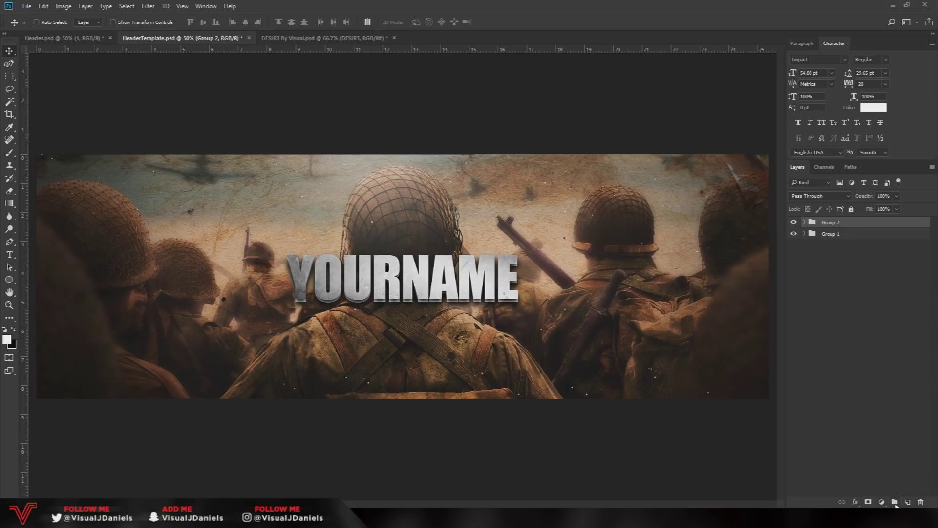
key("ctrl+j")
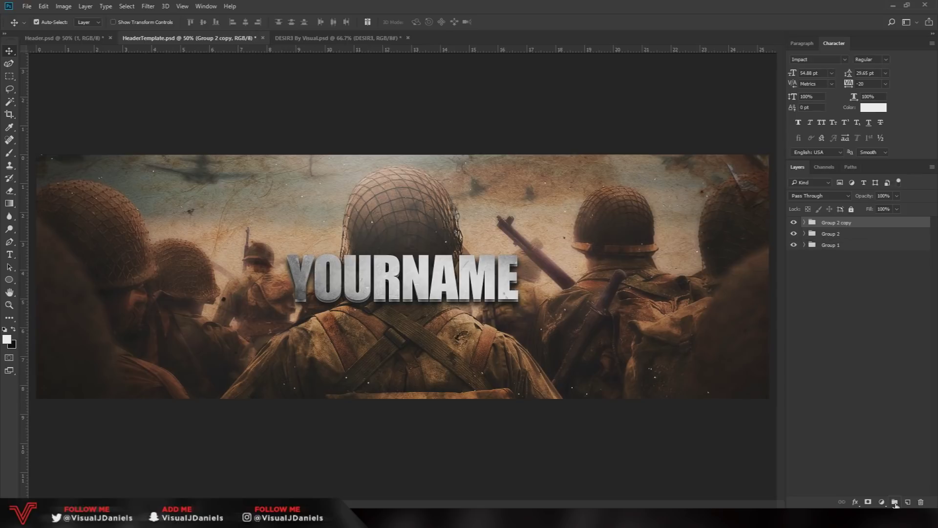
key("ctrl+e")
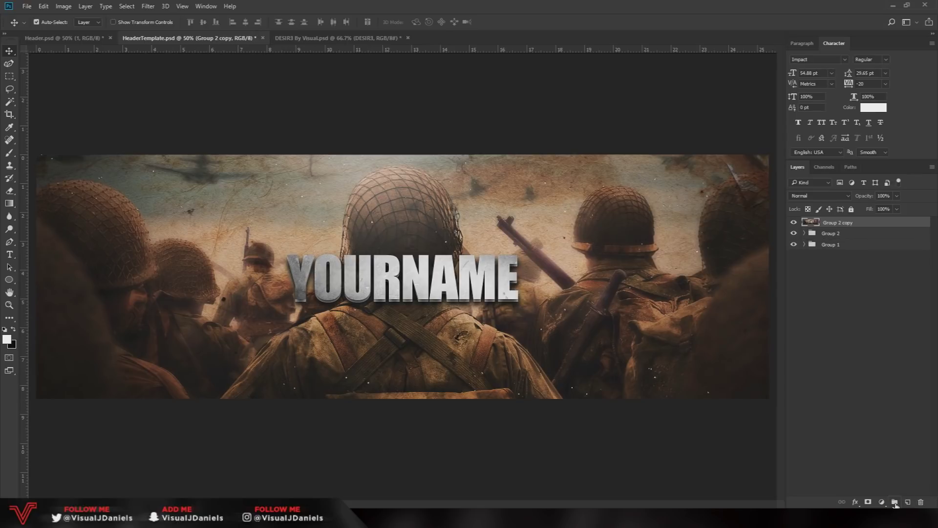
- Duplicate the merged Group 2 copy layer and apply Add Noise with Uniform distribution and Monochromatic off to the duplicate
key("ctrl+j")
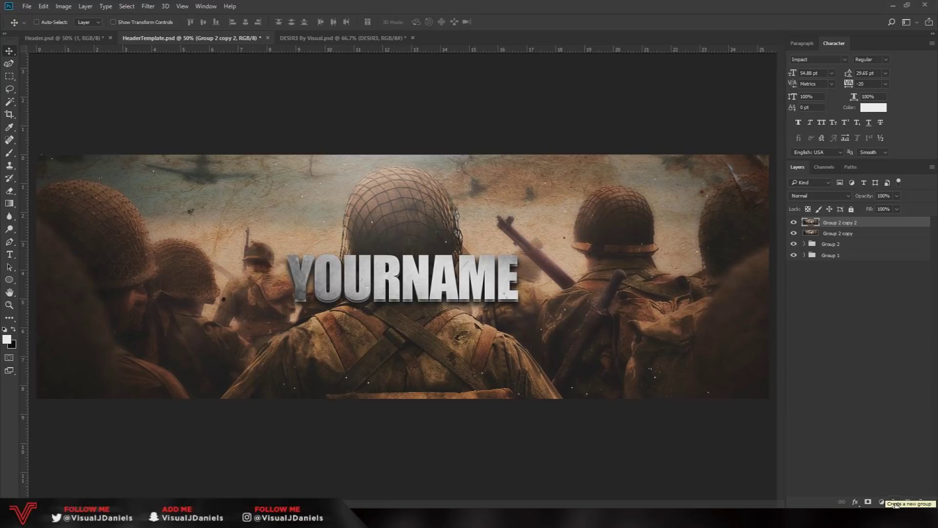
left_click(148, 7)
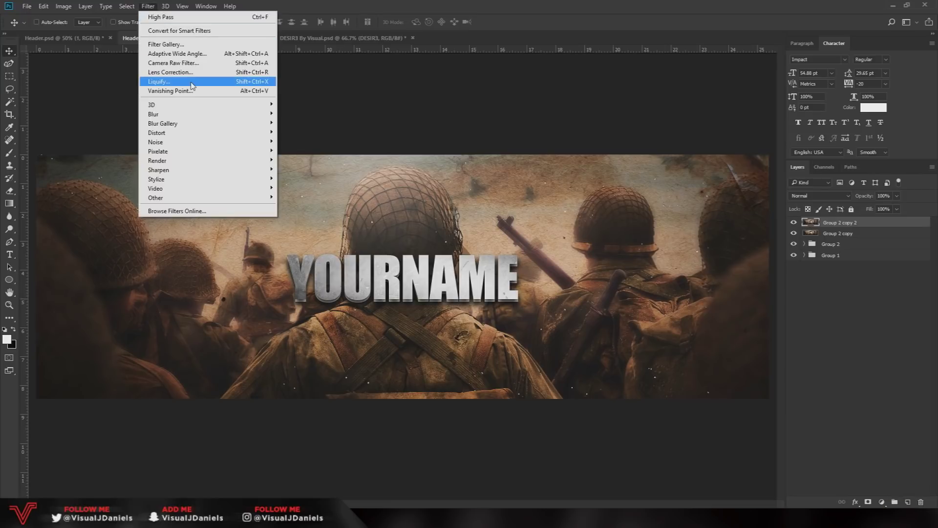
mouse_move(153, 143)
left_click(98, 142)
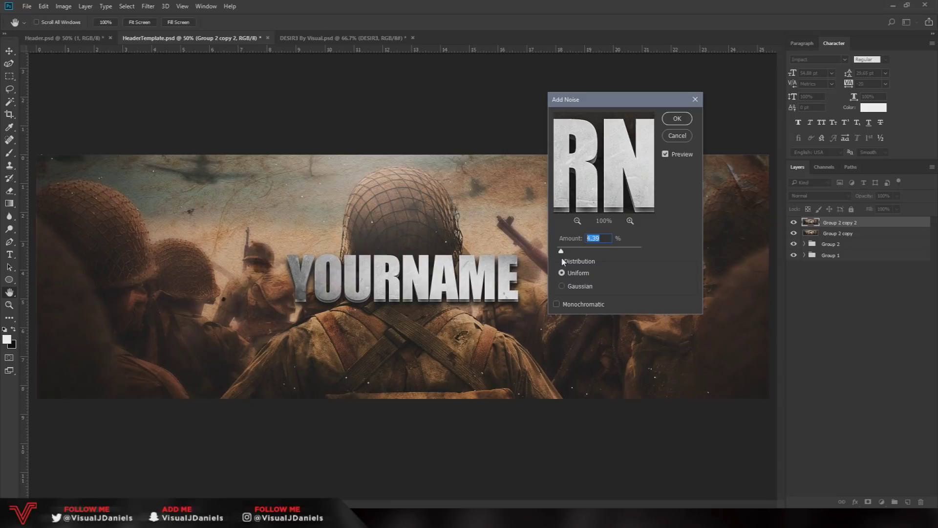
left_click_drag(596, 156, 583, 194)
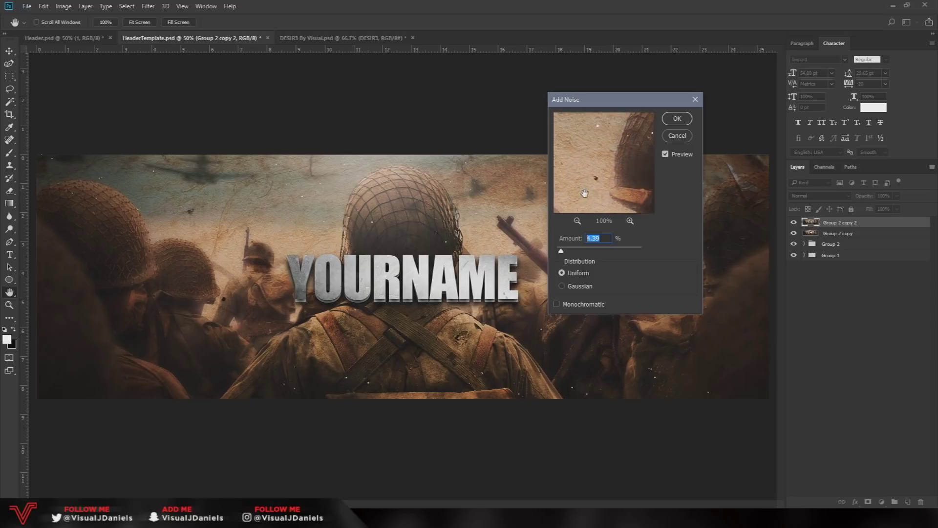
left_click(678, 120)
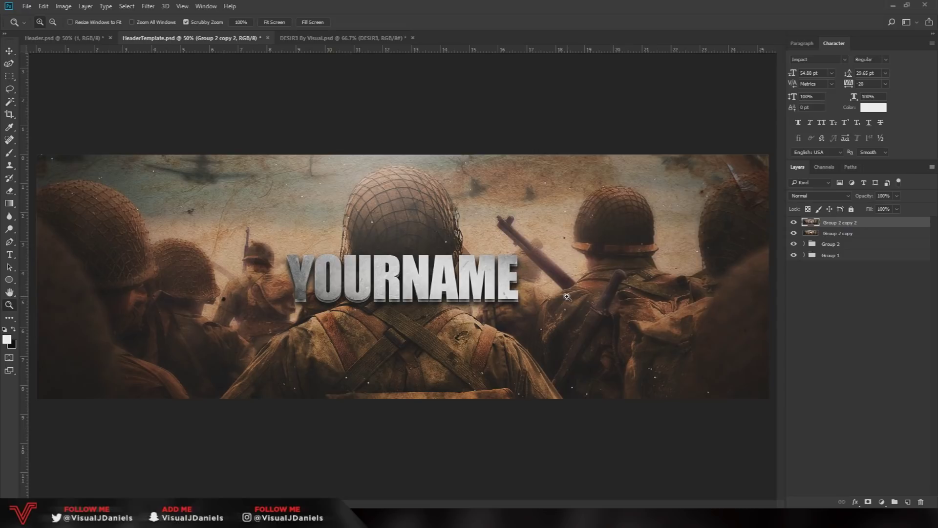
- Group the two Group 2 copy layers, and merge a duplicate of that group into a single layer
left_click(852, 234)
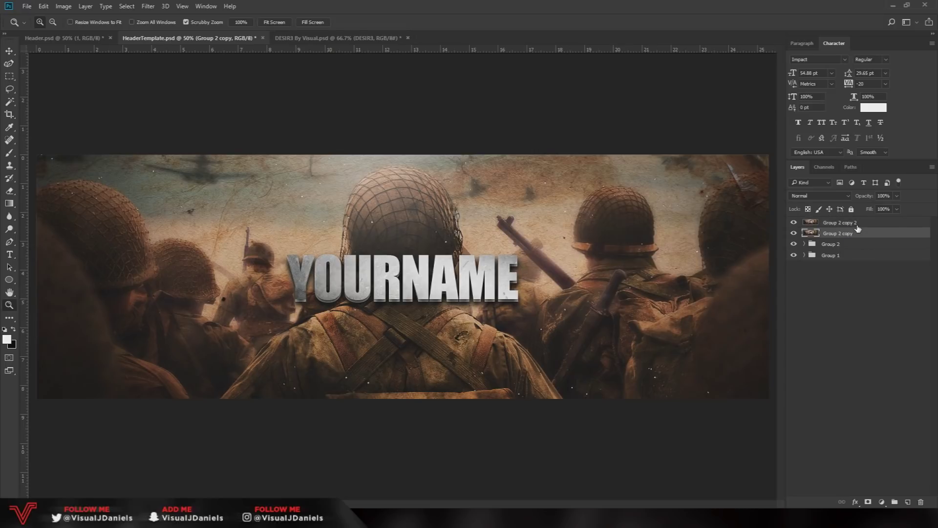
left_click(857, 224)
left_click(851, 235, "shift")
left_click(894, 503)
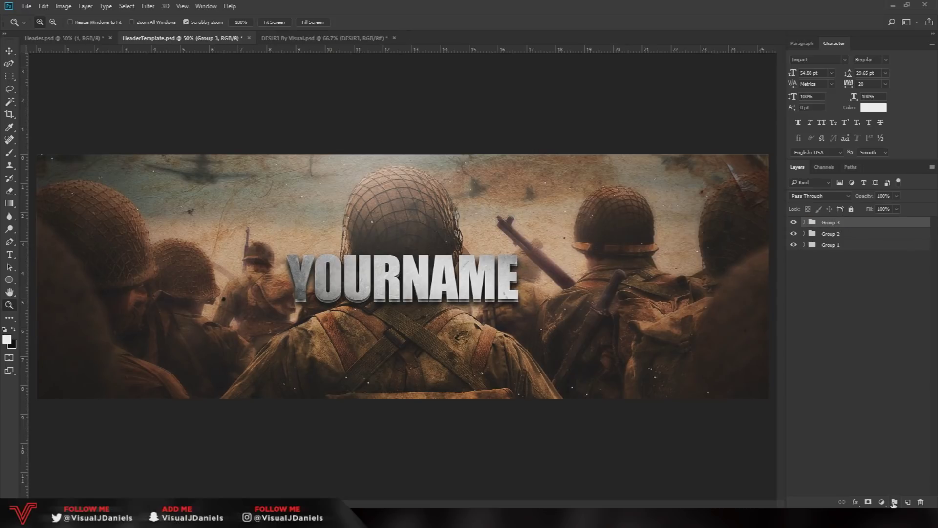
key("ctrl+j")
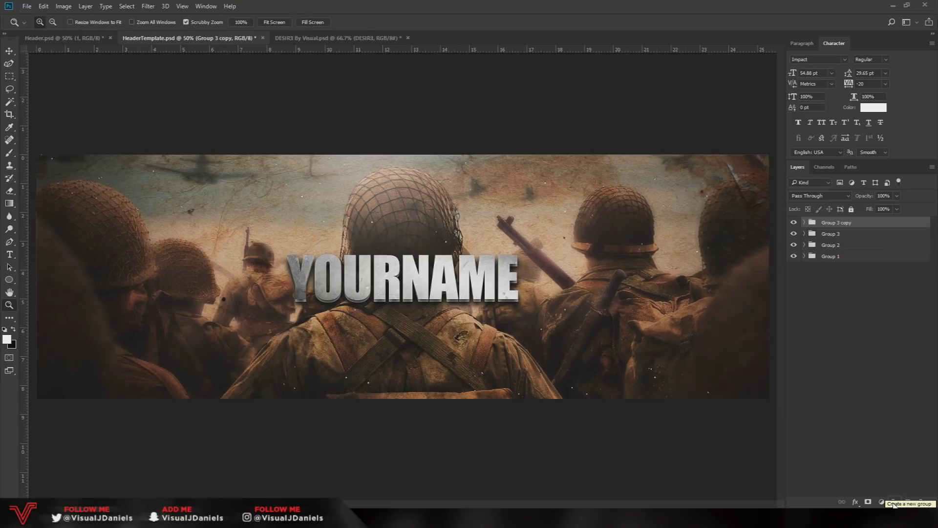
key("ctrl+e")
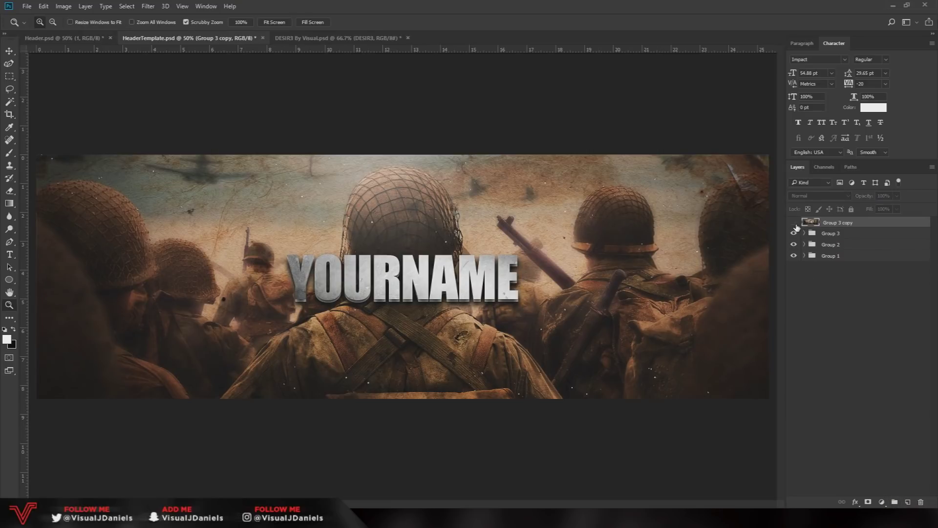
- Hide Group 3, Group 2 and Group 1 so only the merged Group 3 copy layer is shown
left_click(793, 233)
left_click(793, 244)
left_click(793, 256)
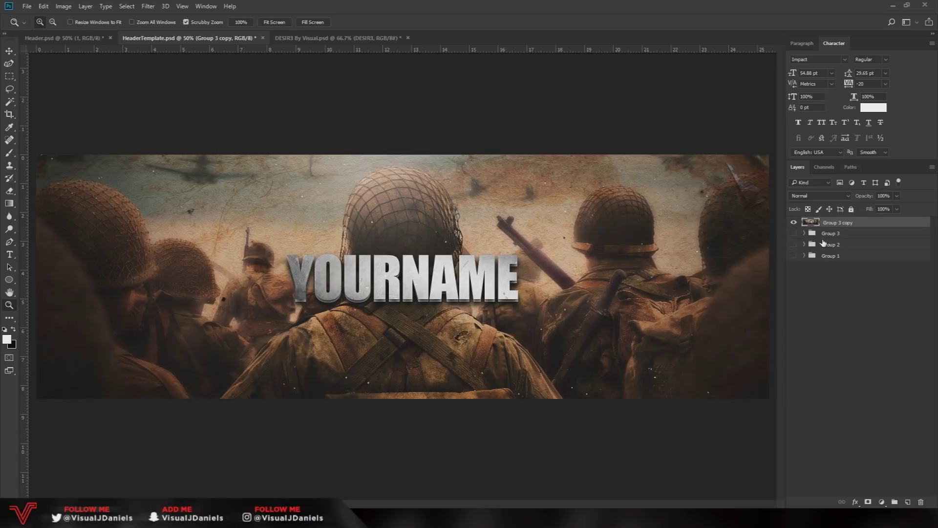
- Try 99% opacity on the merged Group 3 copy layer and return it to 100%
left_click(888, 196)
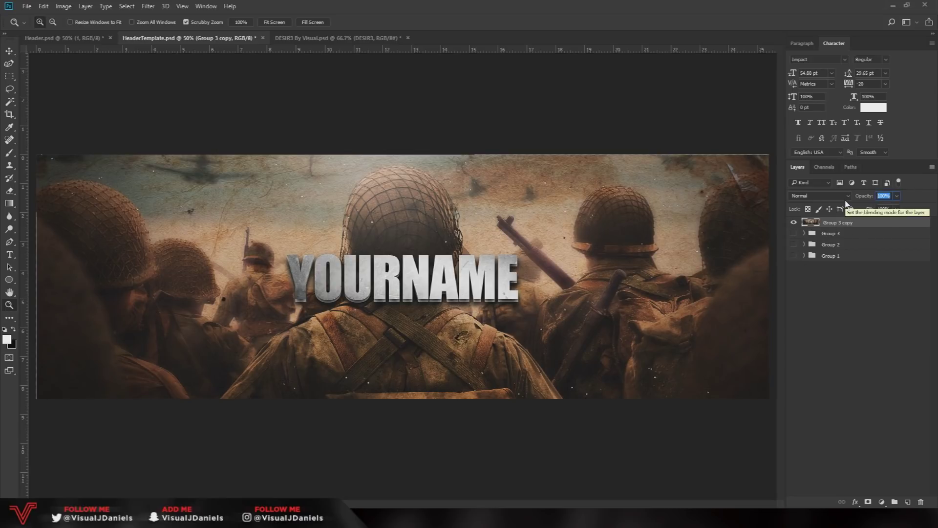
type("99")
key("ctrl+plus")
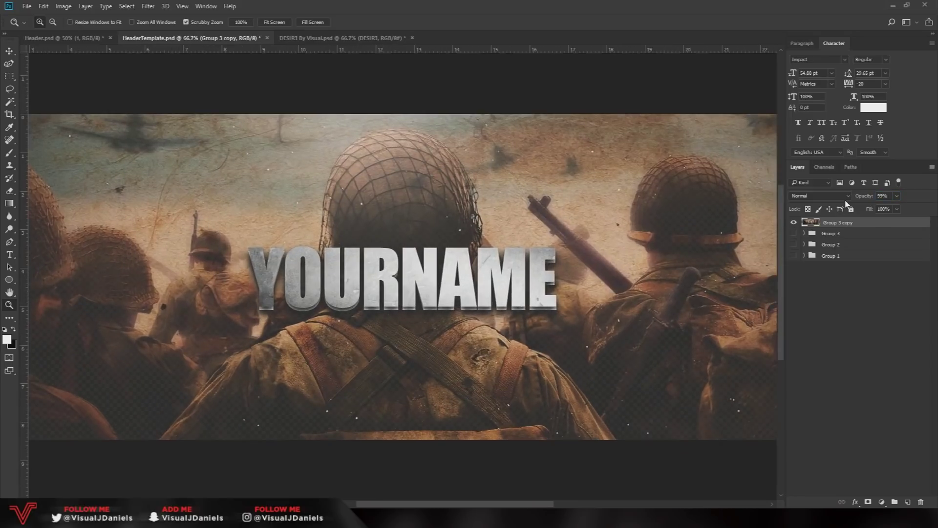
scroll(262, 252, "down", 5)
scroll(262, 252, "up", 4)
key("v")
scroll(254, 211, "up", 1)
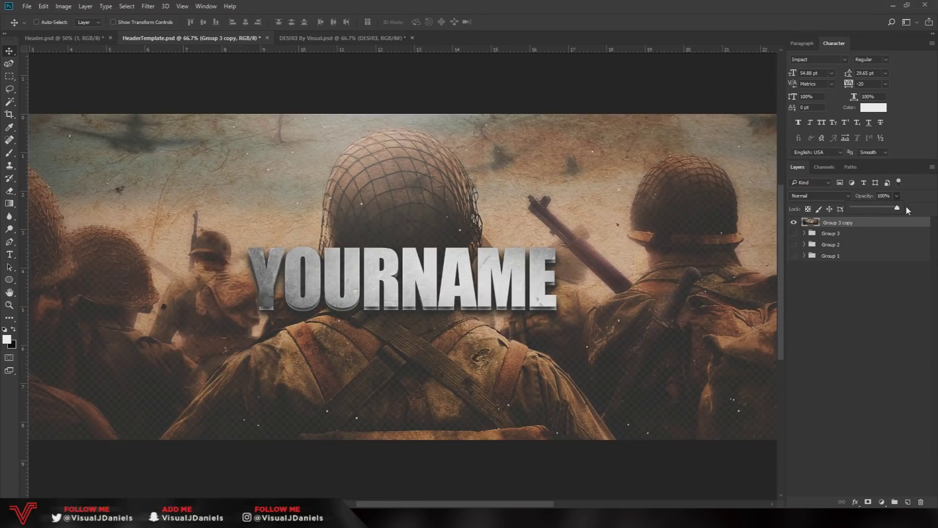
left_click_drag(895, 211, 897, 209)
scroll(586, 220, "down", 4)
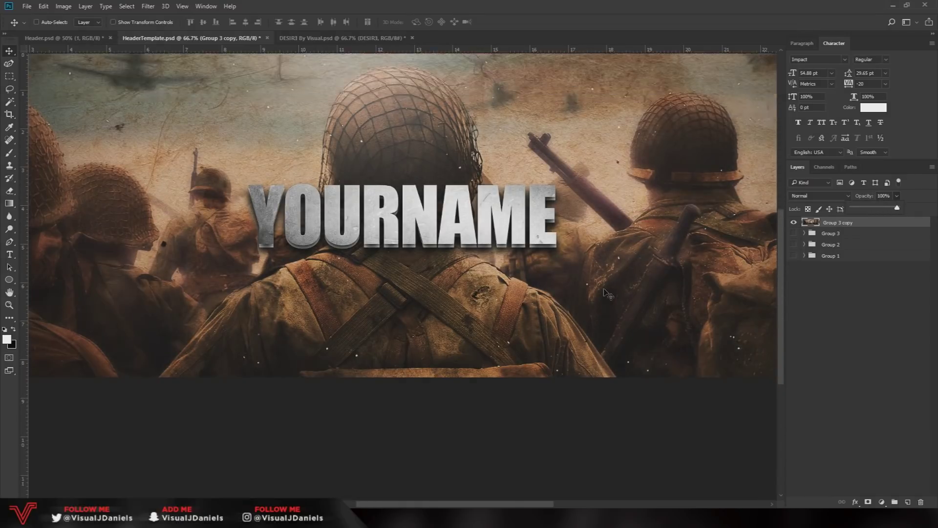
- Show Group 3, Group 2 and Group 1 again, and compare the HeaderTemplate.psd artwork with the Header.psd version
scroll(608, 293, "down", 1)
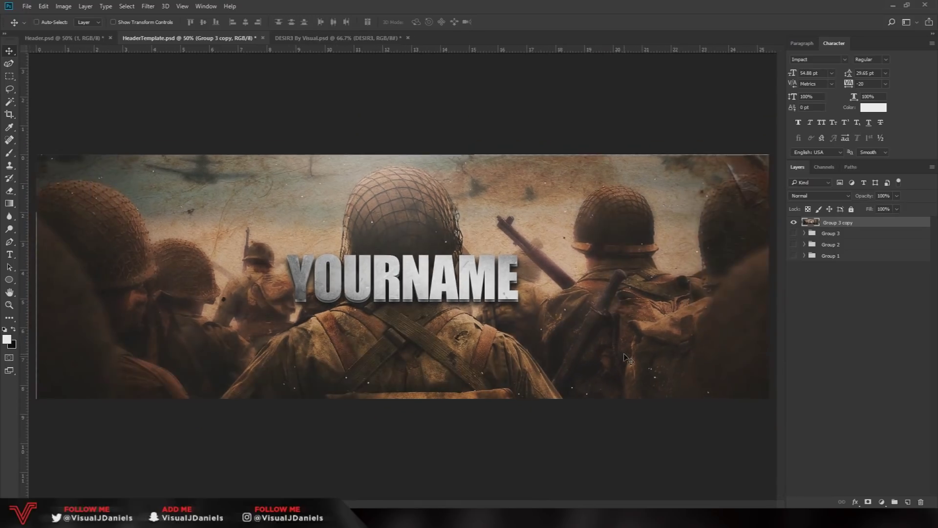
left_click_drag(793, 233, 793, 255)
left_click(83, 34)
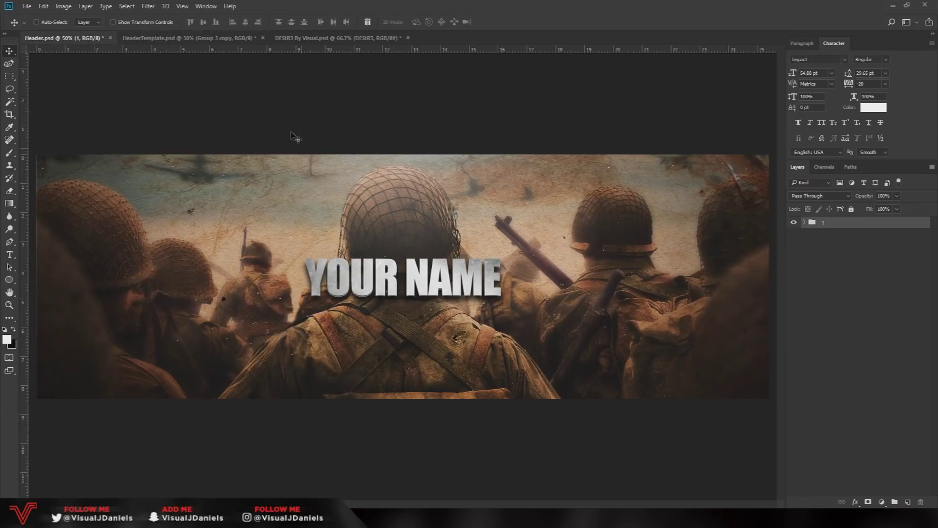
left_click(178, 40)
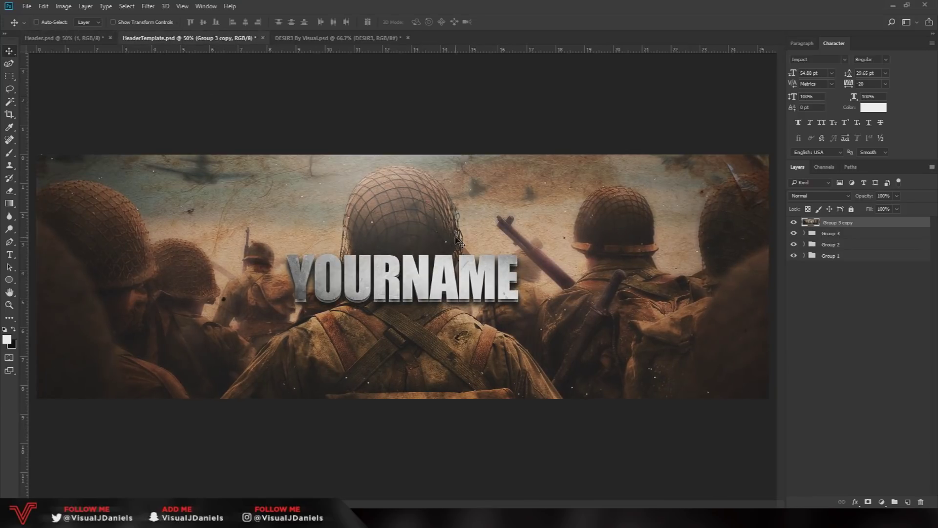
left_click(61, 38)
left_click(200, 39)
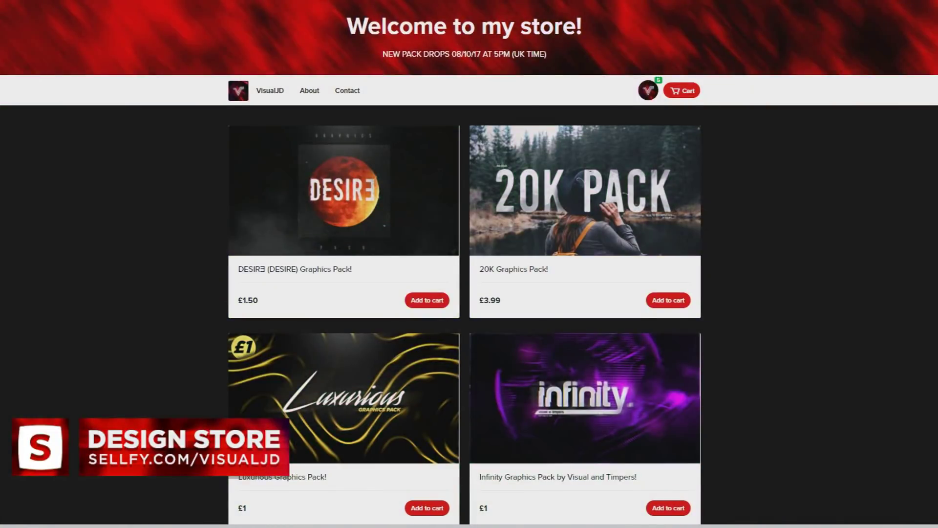
- In the Sellfy design store in the web browser, find the DESIRE Graphics Pack and look through its product preview images
scroll(469, 264, "down", 2)
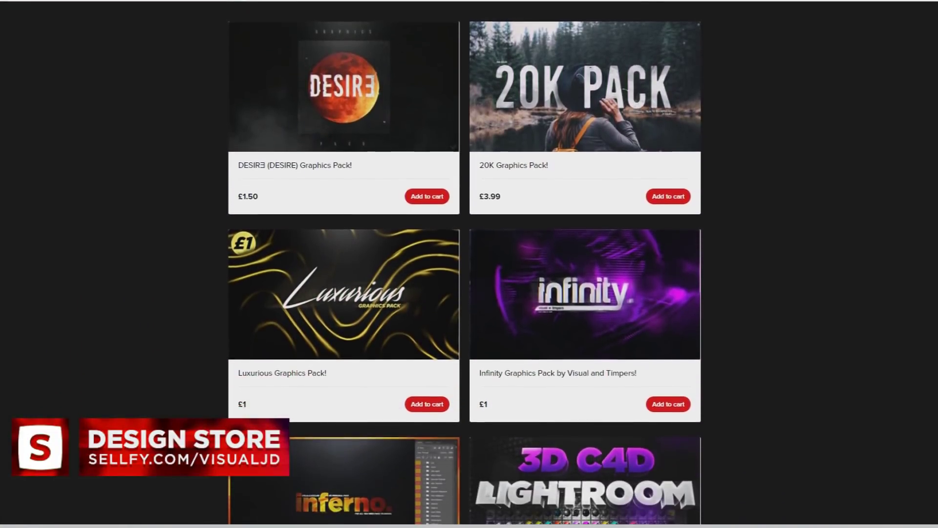
scroll(469, 263, "down", 3)
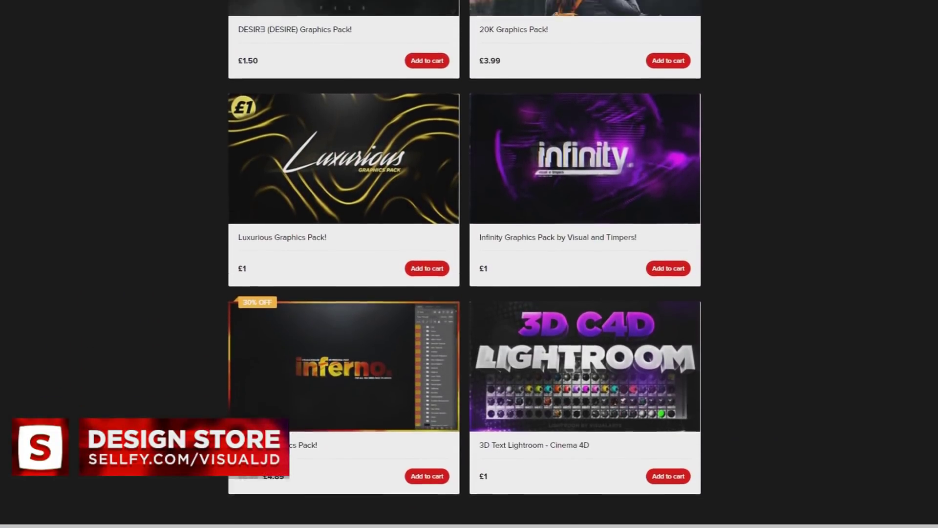
scroll(469, 264, "up", 3)
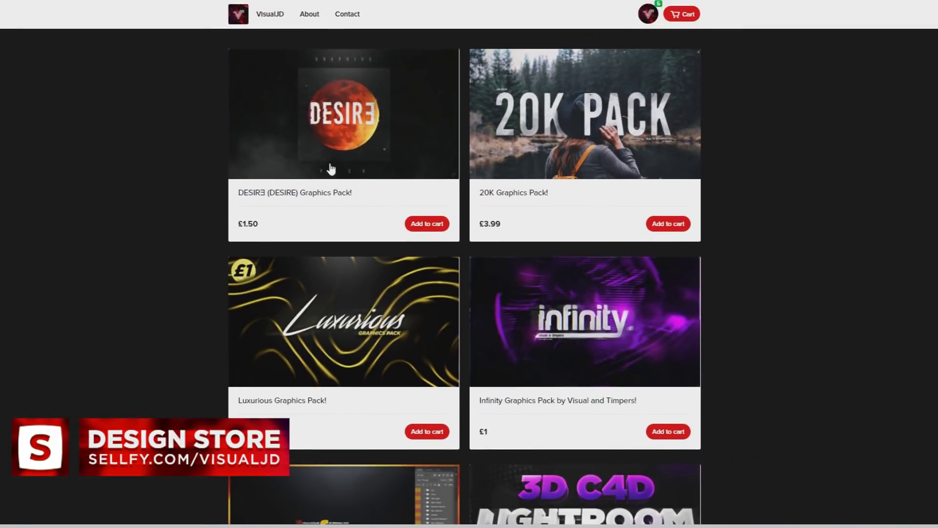
left_click(396, 192)
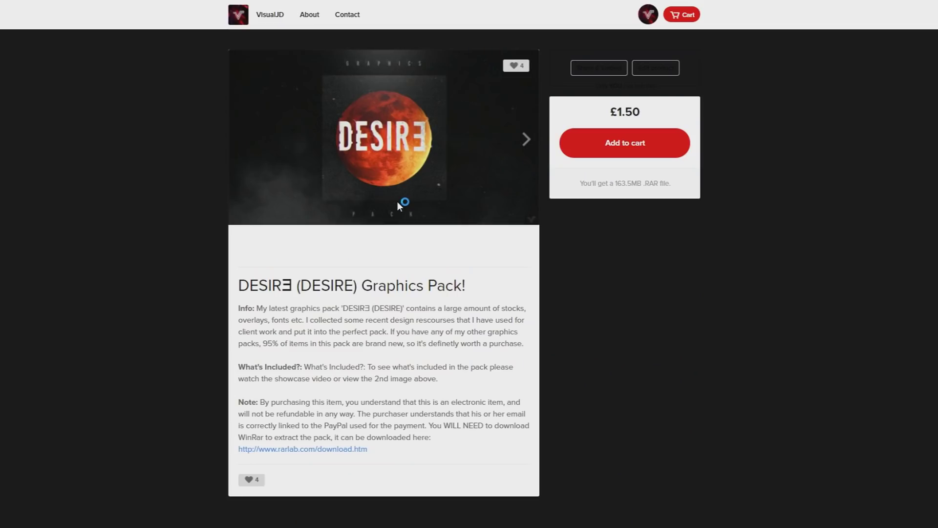
left_click(526, 139)
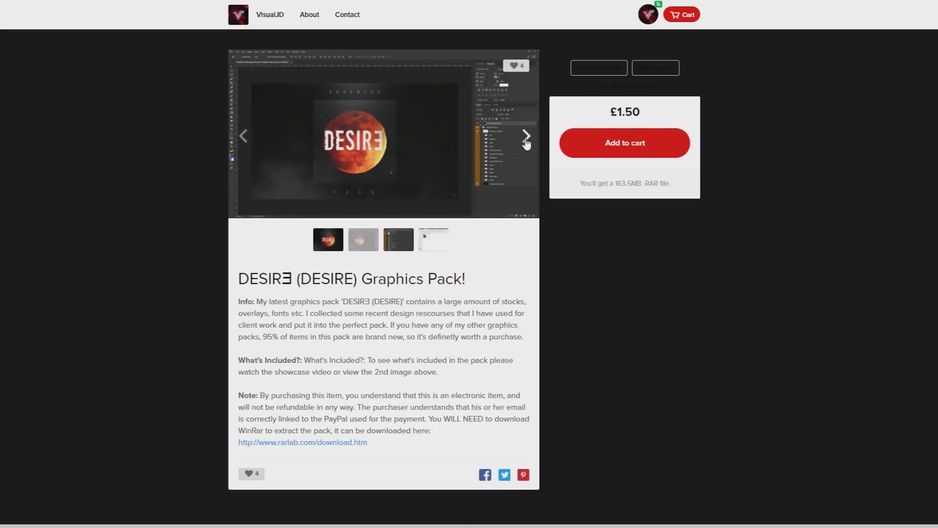
left_click(526, 141)
left_click(528, 179)
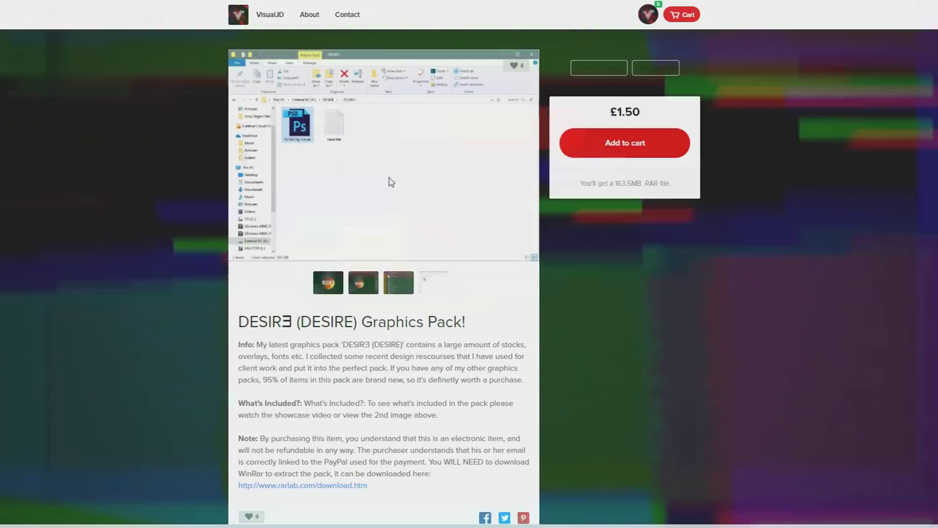